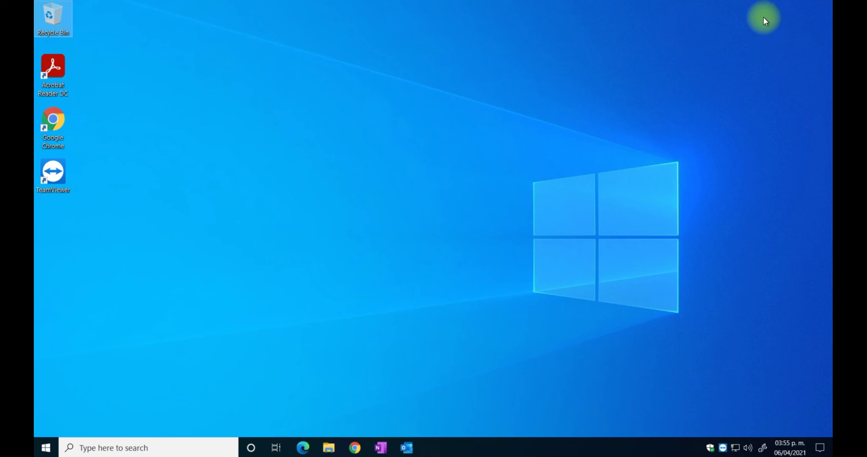
# Launch Outlook to its Inbox, closing the Office activation dialog and the pink subscription banner
pyautogui.click(676, 92)
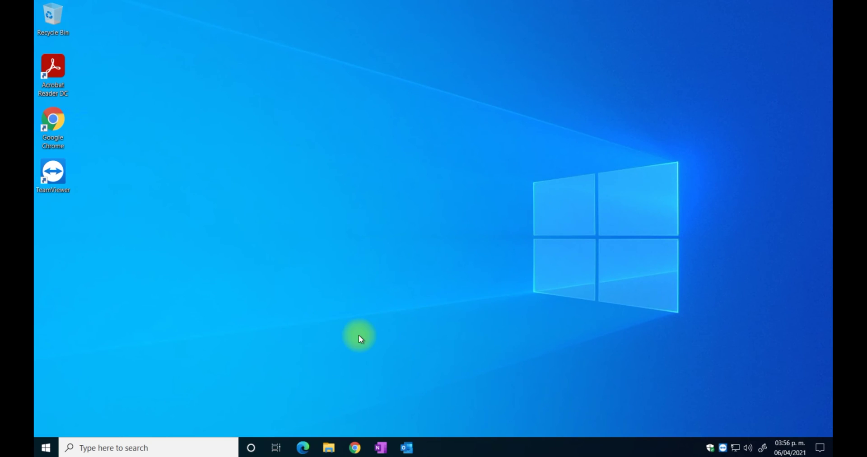
pyautogui.click(407, 448)
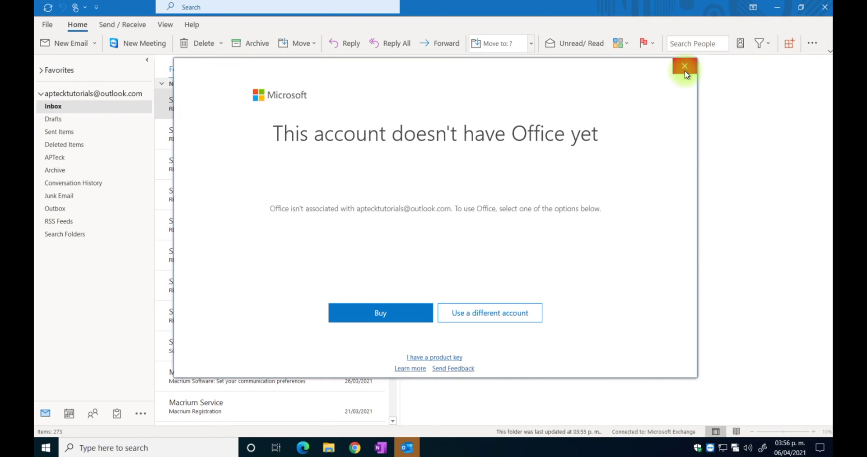
pyautogui.click(685, 66)
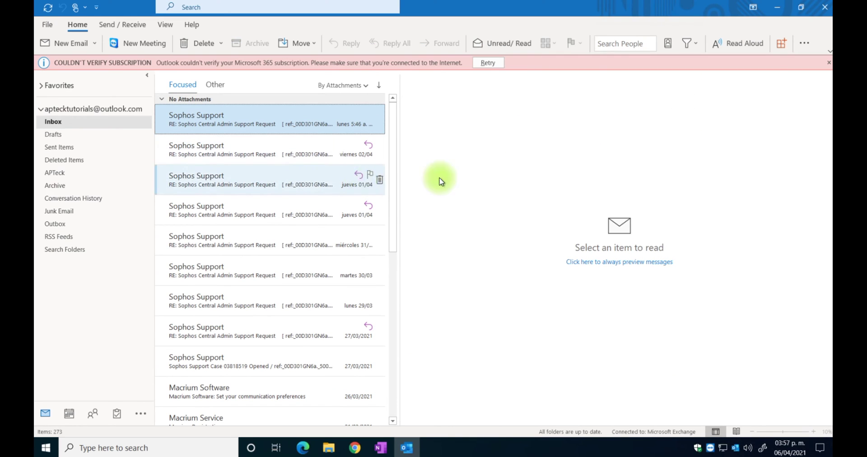
pyautogui.click(829, 63)
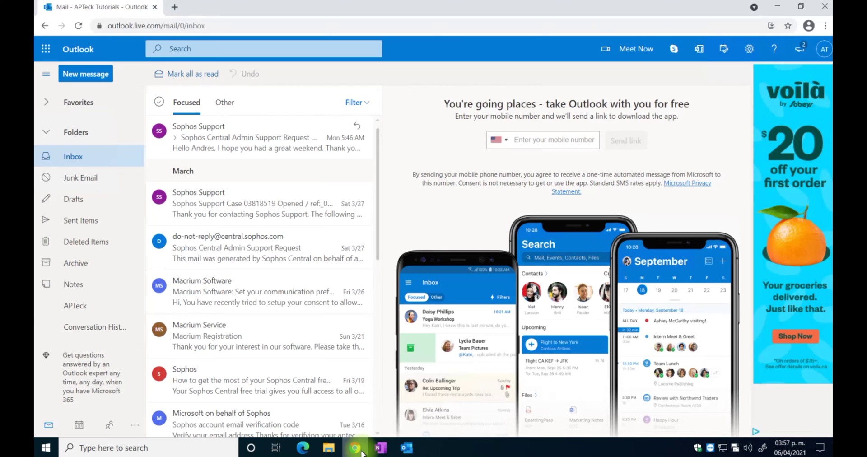
pyautogui.click(355, 448)
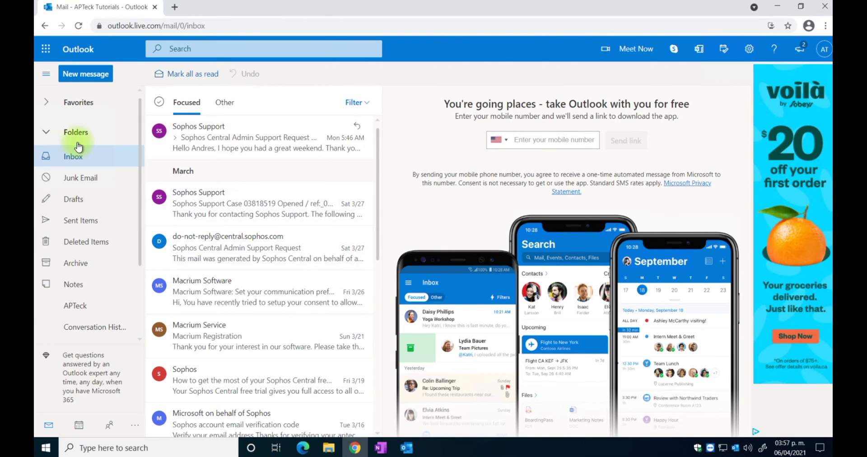
pyautogui.click(71, 158)
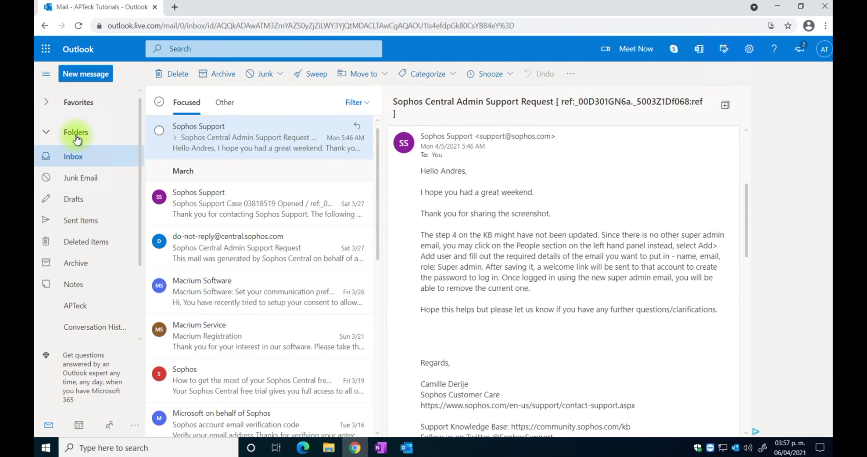
pyautogui.click(74, 132)
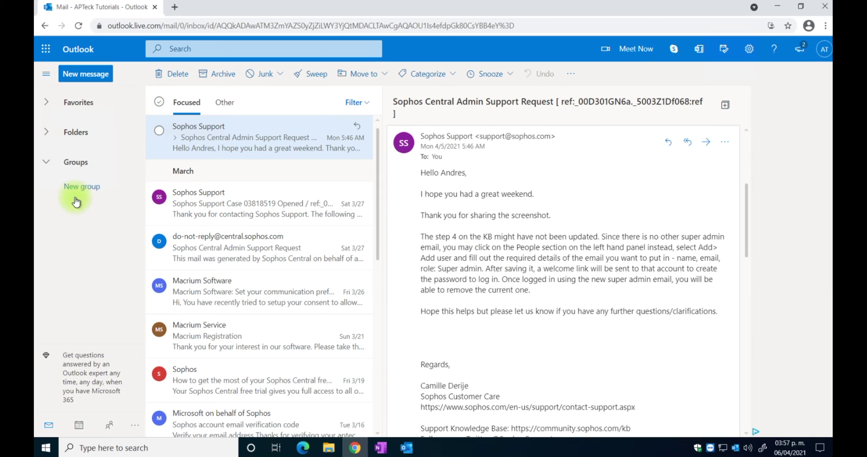
pyautogui.click(46, 132)
pyautogui.click(71, 156)
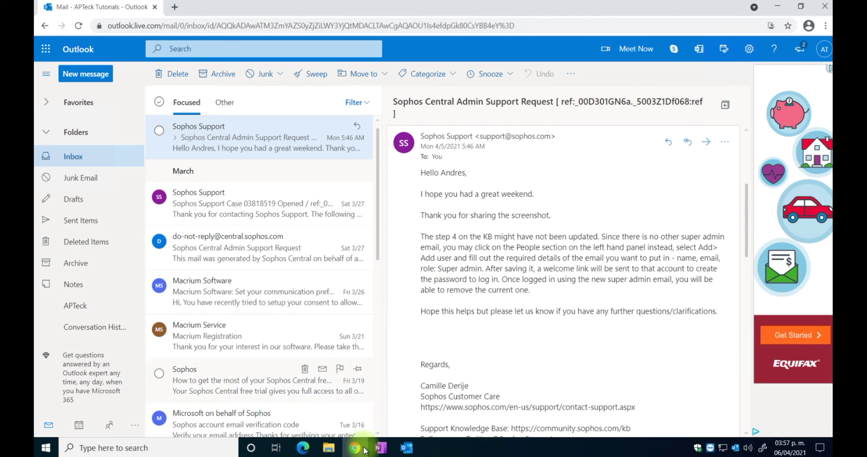
pyautogui.click(407, 448)
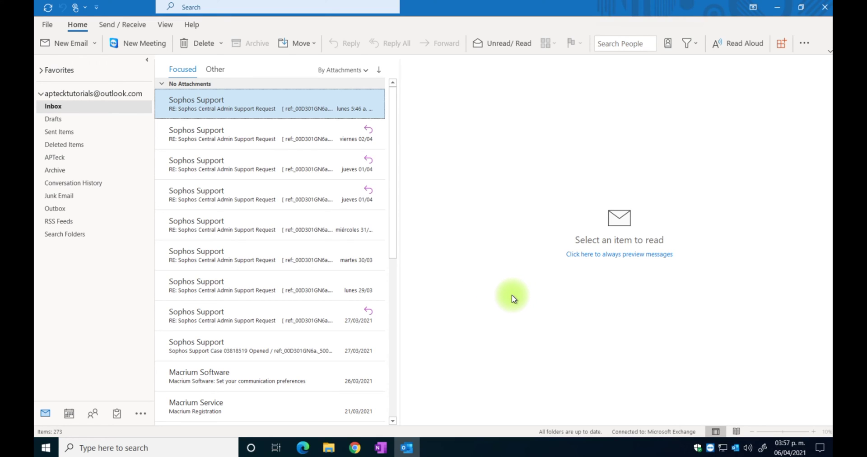
# Close Outlook and open Control Panel by searching 'contro' from Start
pyautogui.click(827, 8)
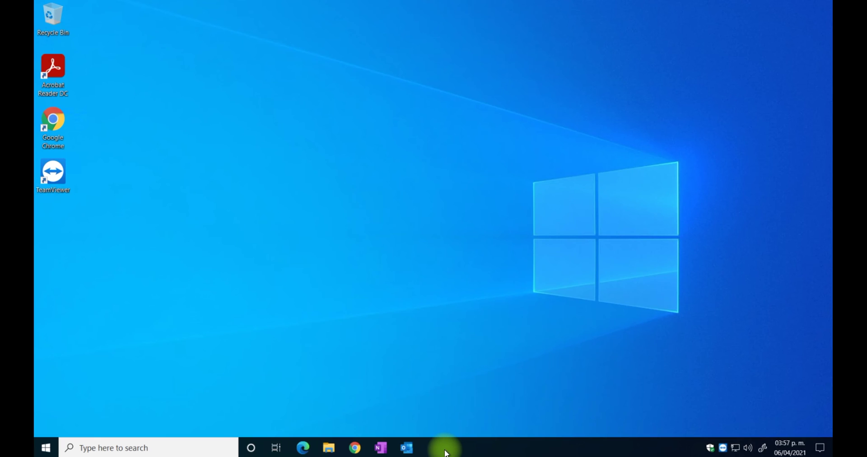
pyautogui.click(49, 449)
pyautogui.write('contro')
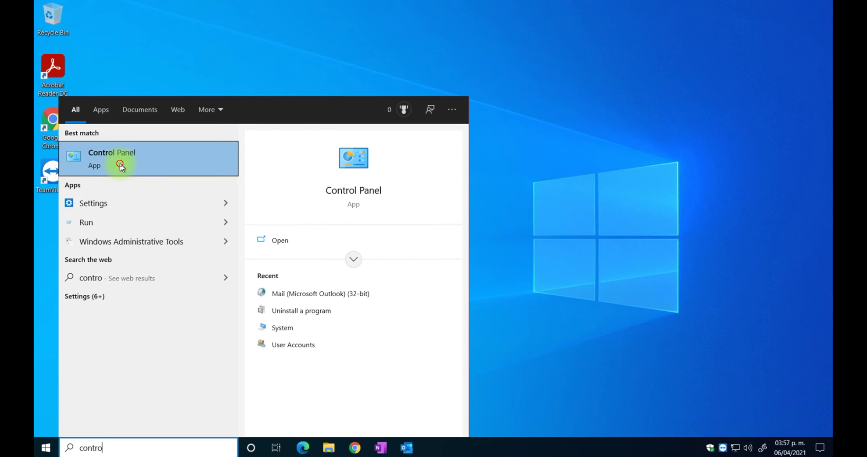
pyautogui.click(120, 163)
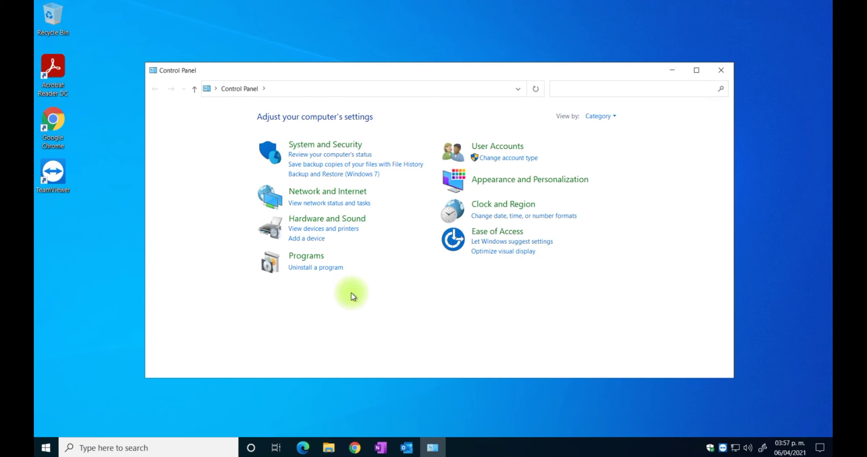
# Search Control Panel for 'Mail' and remove the Outlook profile from Show Profiles, then apply
pyautogui.click(559, 90)
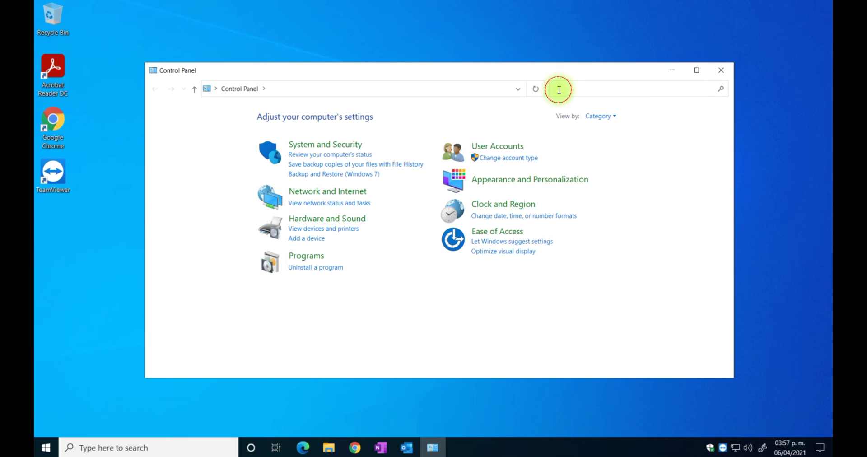
pyautogui.write('Mail')
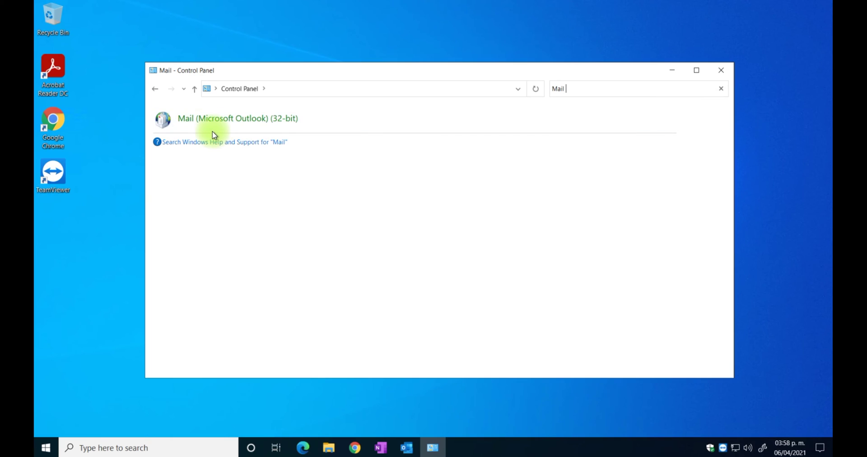
pyautogui.click(282, 121)
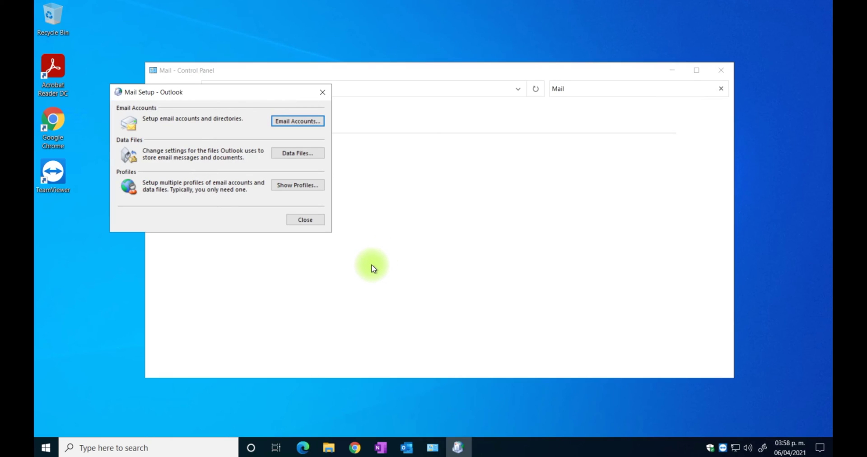
pyautogui.click(293, 186)
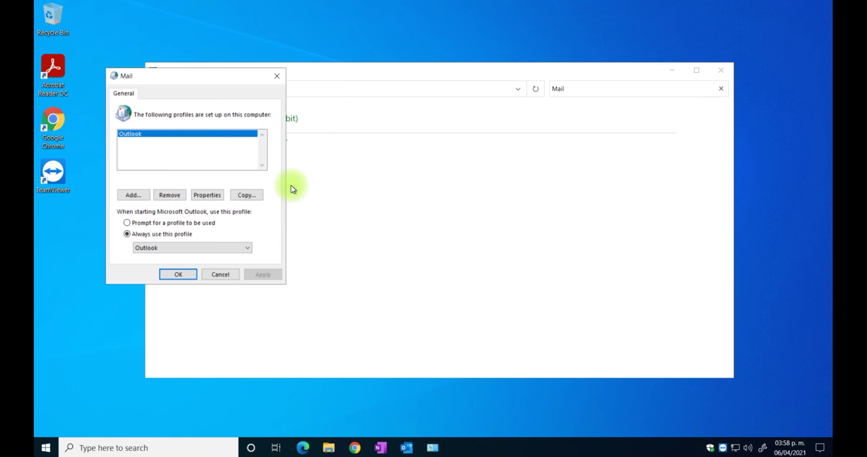
pyautogui.click(176, 197)
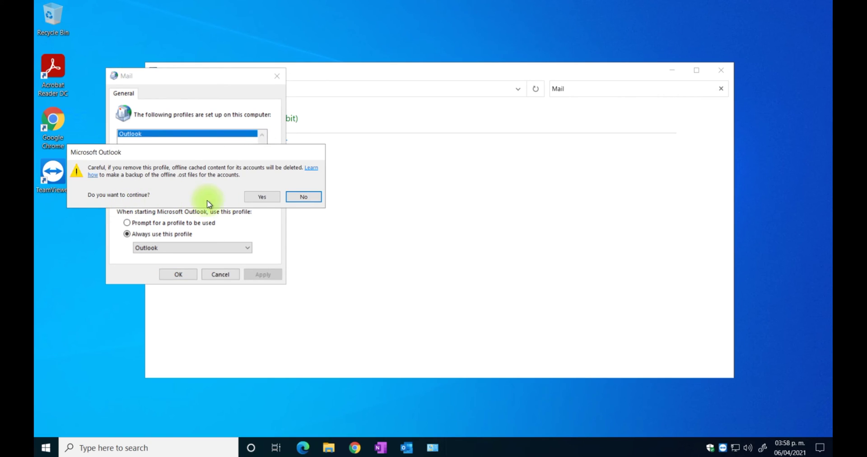
pyautogui.click(258, 196)
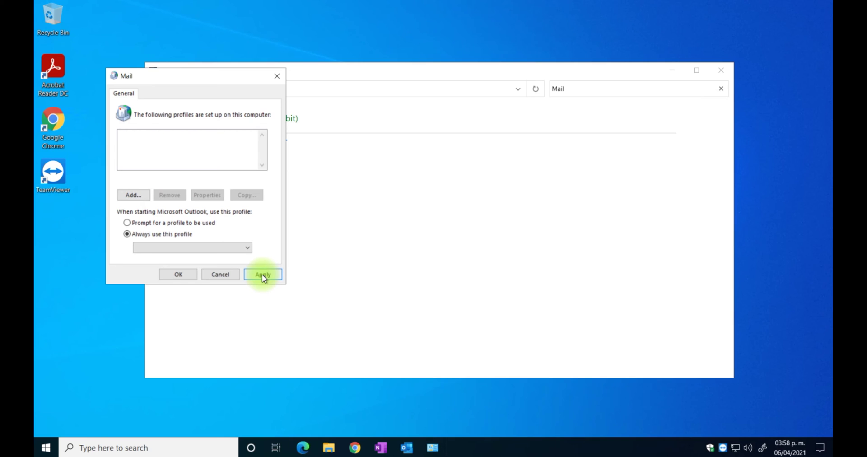
pyautogui.click(182, 274)
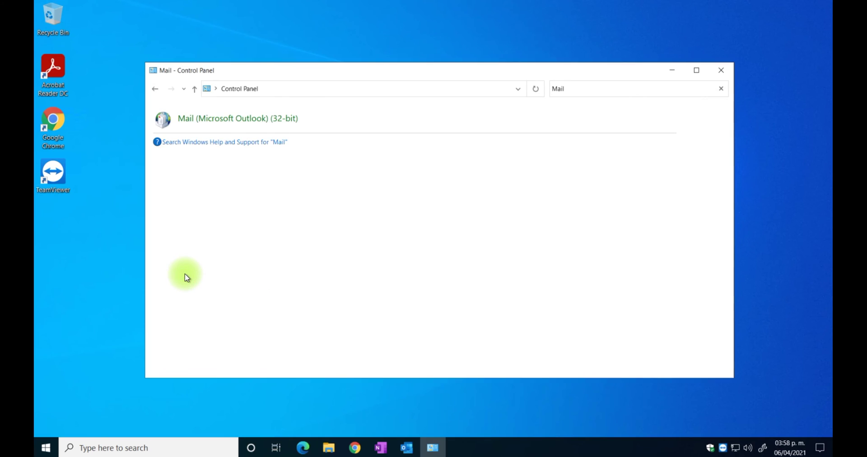
# Check that the Mail profiles list is now empty, then close Control Panel
pyautogui.click(222, 121)
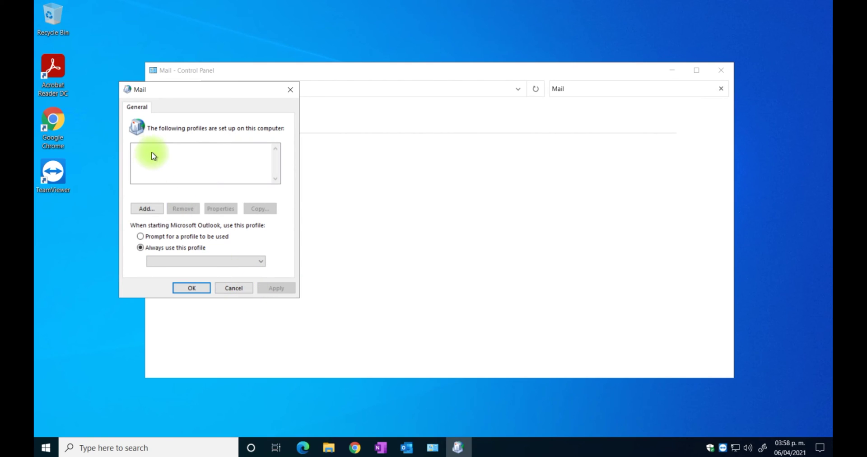
pyautogui.click(201, 293)
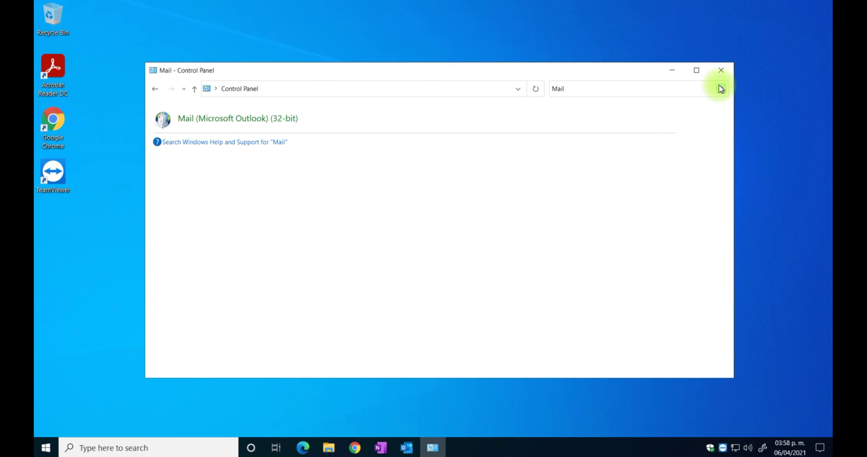
pyautogui.click(722, 71)
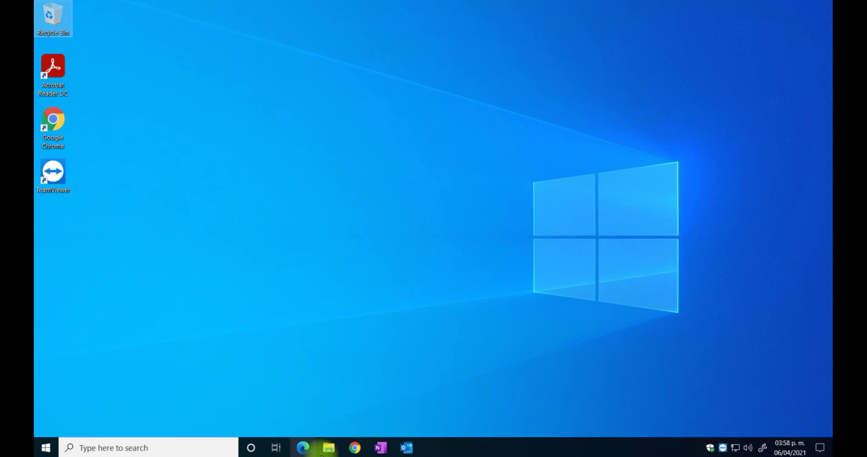
# Browse File Explorer to This PC > Local Disk (C:) > Users, then return to the drives list
pyautogui.click(323, 452)
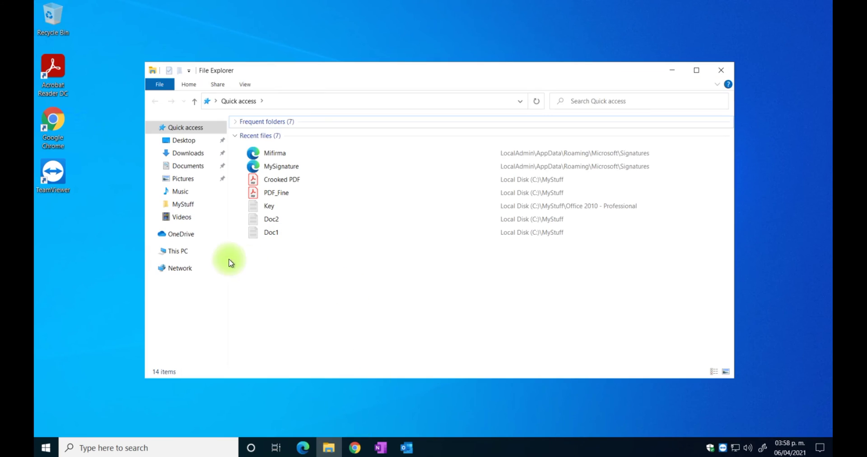
pyautogui.click(179, 251)
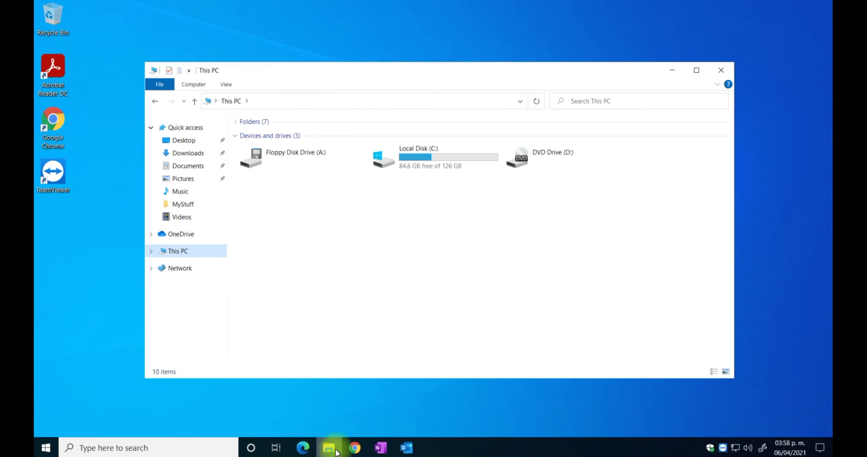
pyautogui.doubleClick(414, 156)
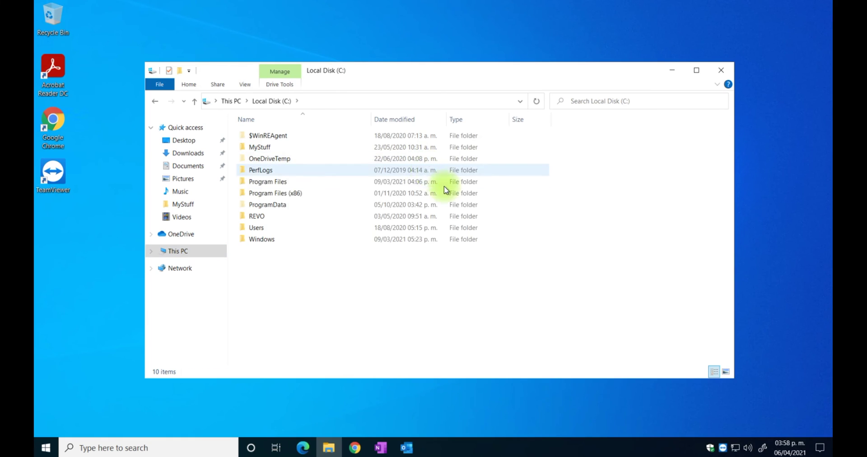
pyautogui.doubleClick(264, 229)
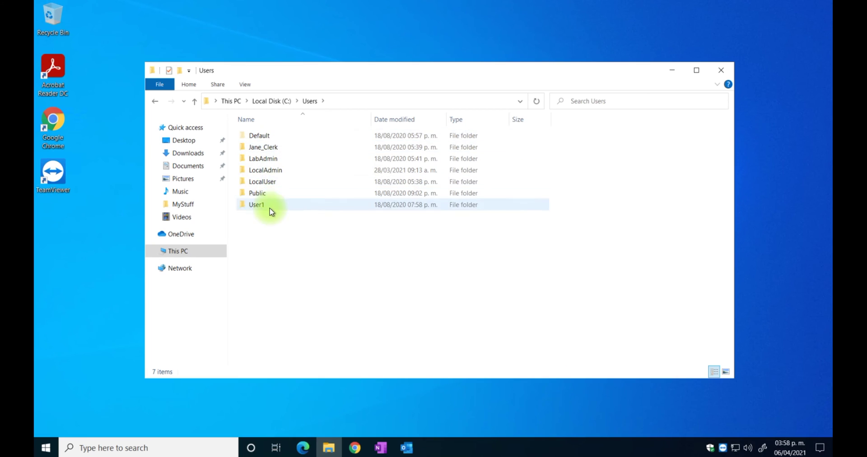
pyautogui.click(185, 251)
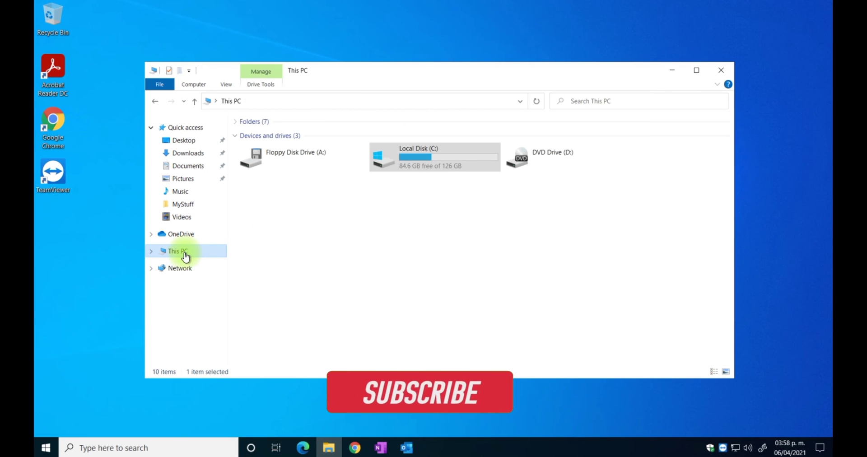
# Open Local Disk (C:) from This PC
pyautogui.click(228, 86)
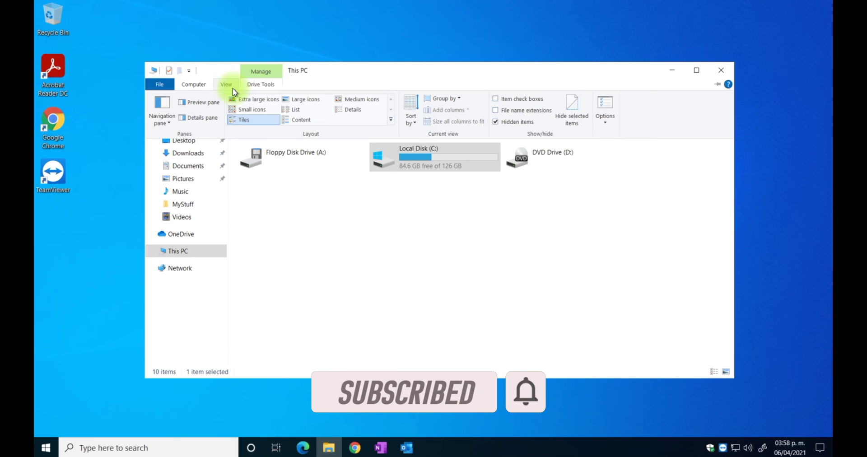
pyautogui.click(419, 157)
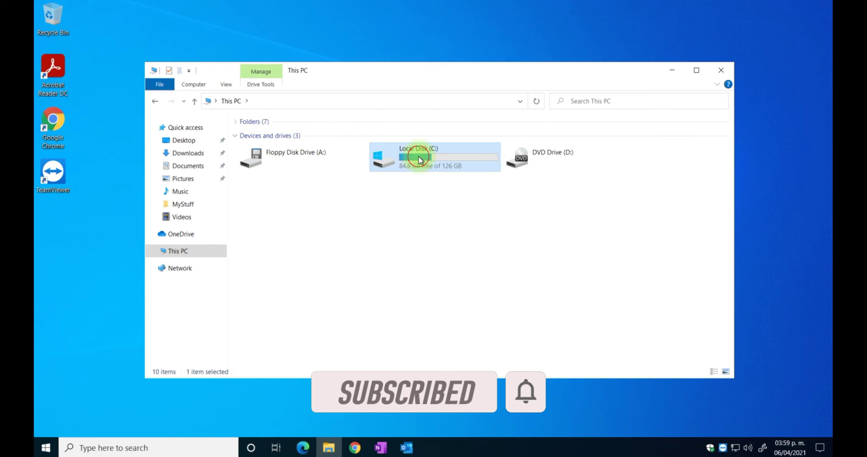
pyautogui.doubleClick(418, 157)
# Toggle View > Hidden items off and back on so hidden folders show
pyautogui.click(245, 85)
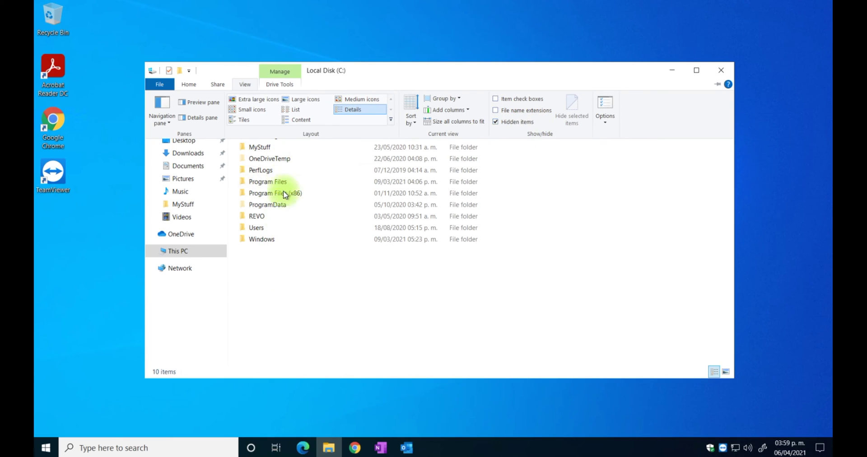
pyautogui.click(496, 121)
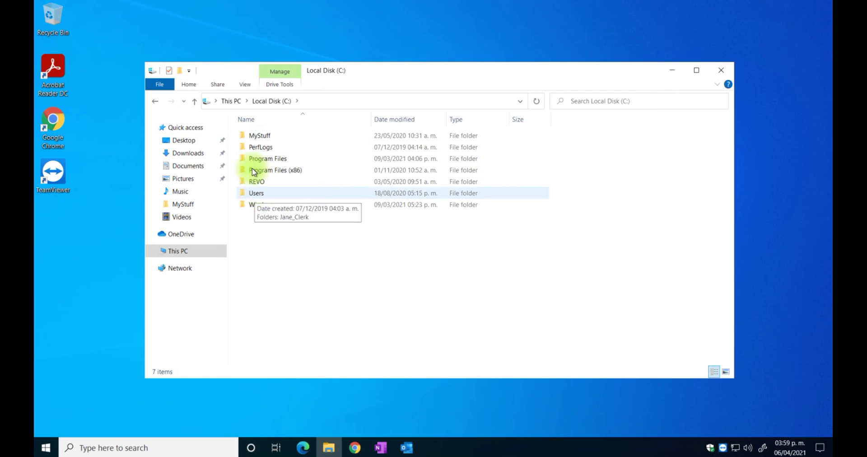
pyautogui.click(249, 86)
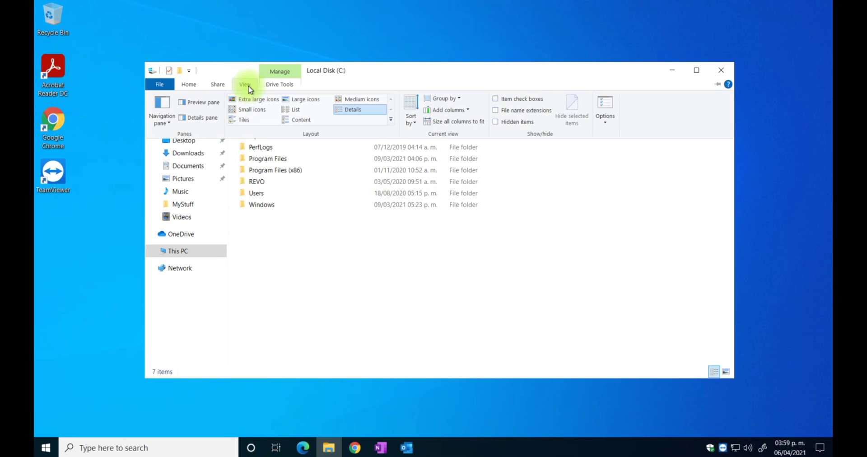
pyautogui.click(497, 122)
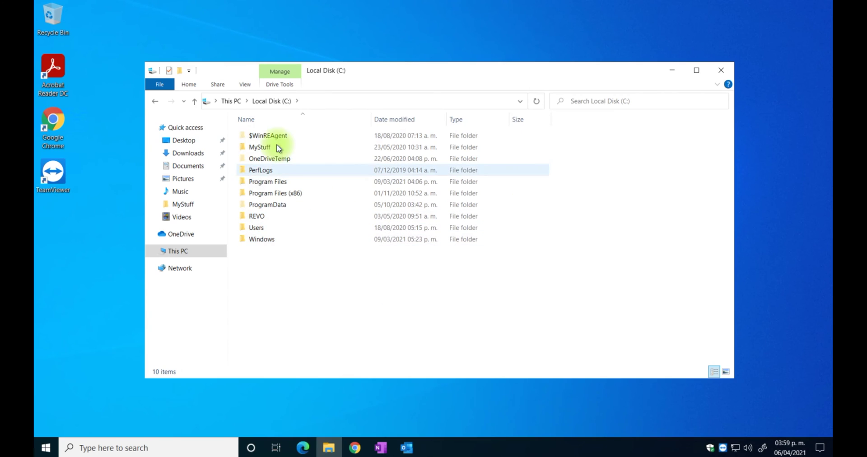
pyautogui.click(247, 85)
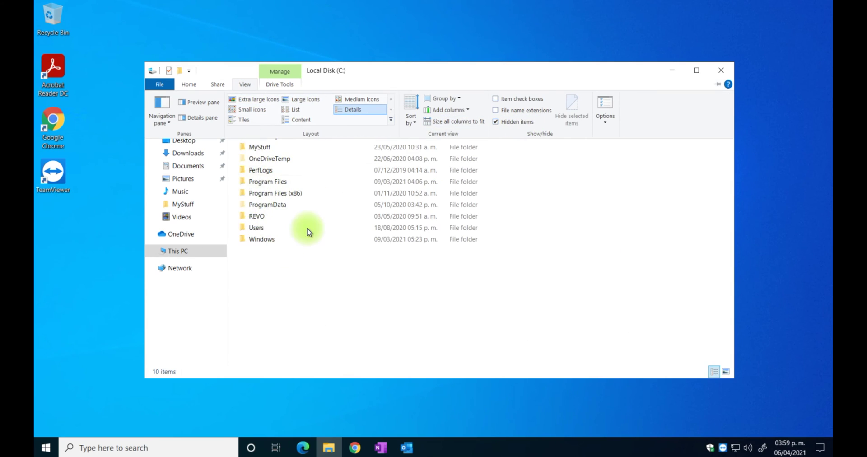
# Open the Users folder on C:
pyautogui.click(257, 228)
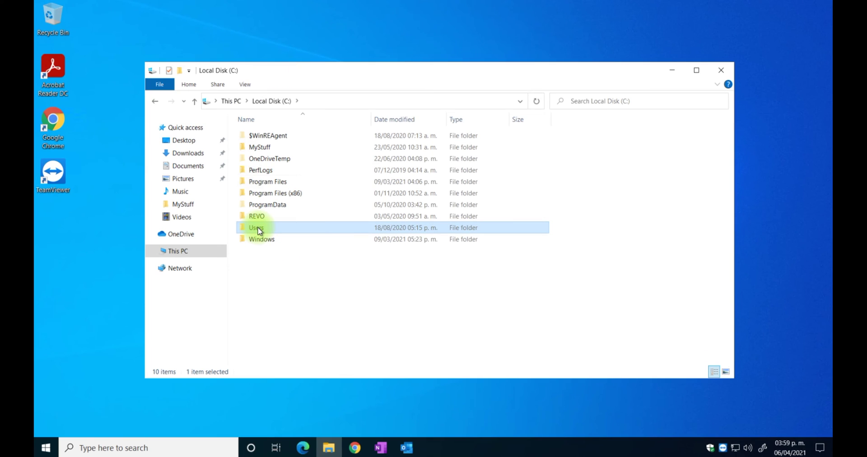
pyautogui.doubleClick(261, 228)
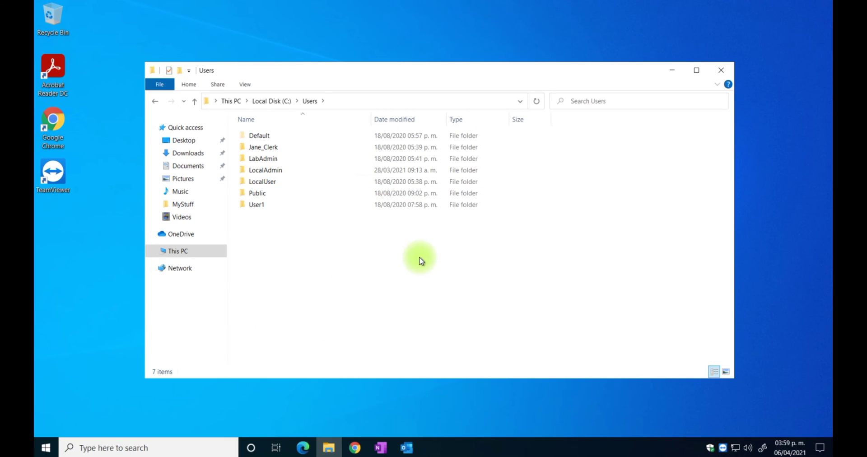
pyautogui.click(46, 448)
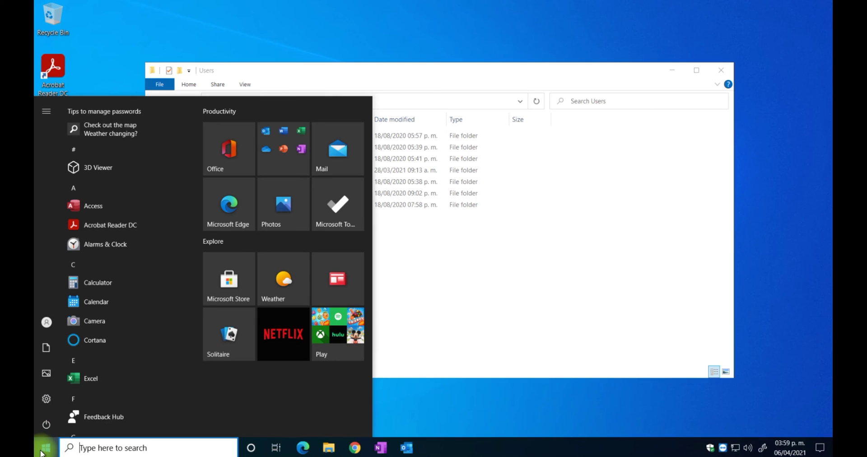
# Dismiss the Start menu and open the LocalAdmin user folder
pyautogui.moveTo(44, 325)
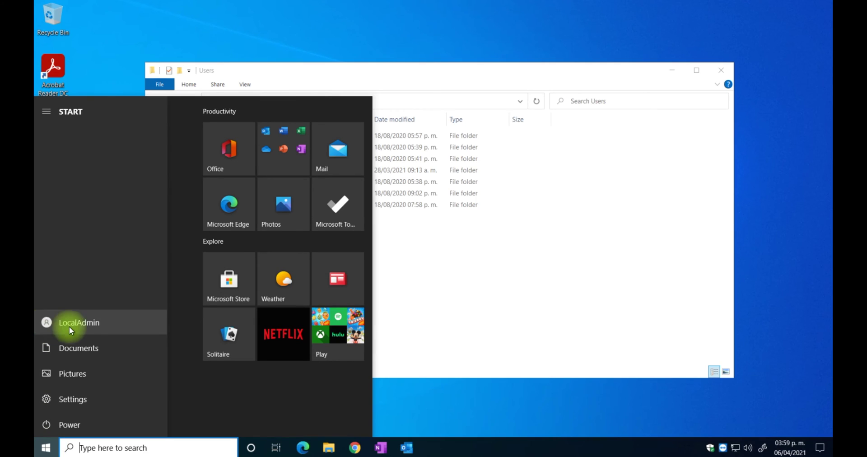
pyautogui.click(476, 289)
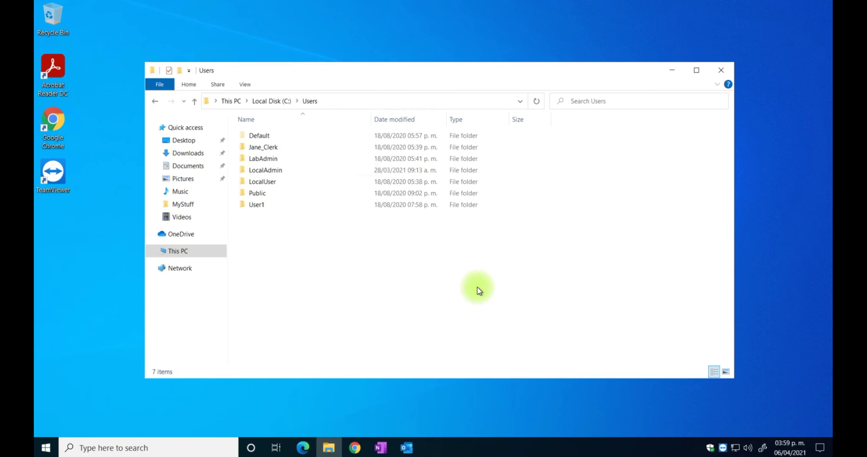
pyautogui.doubleClick(277, 172)
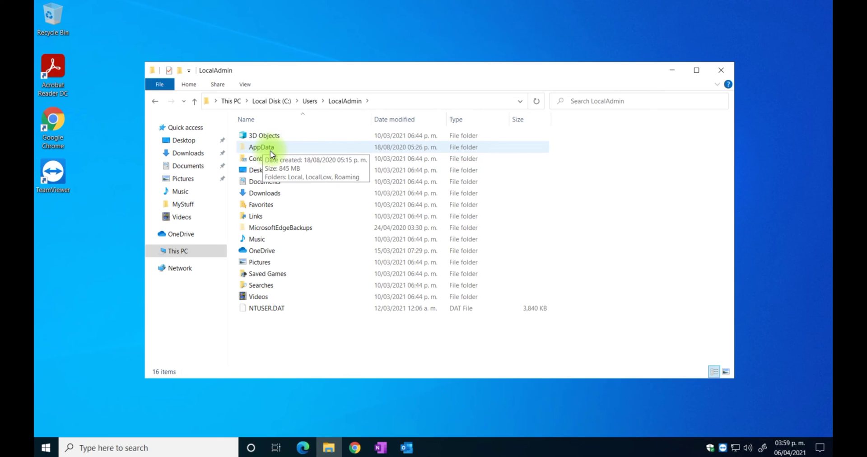
# Toggle Hidden items off and on to reveal AppData, then open AppData
pyautogui.click(245, 85)
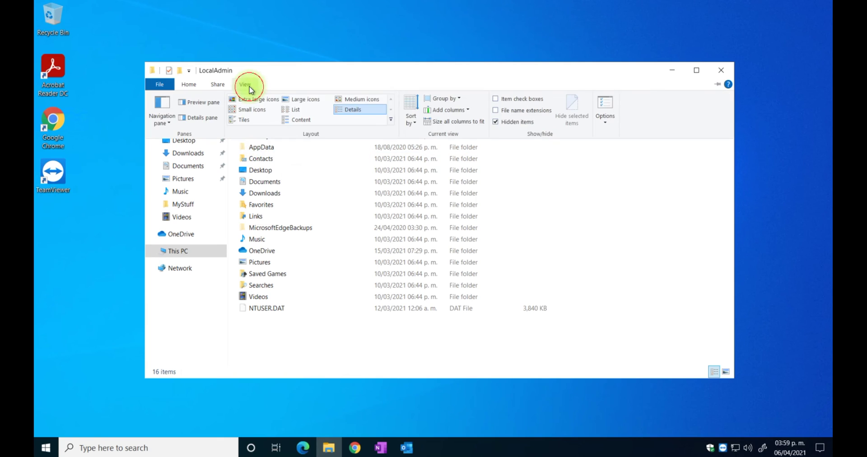
pyautogui.click(503, 122)
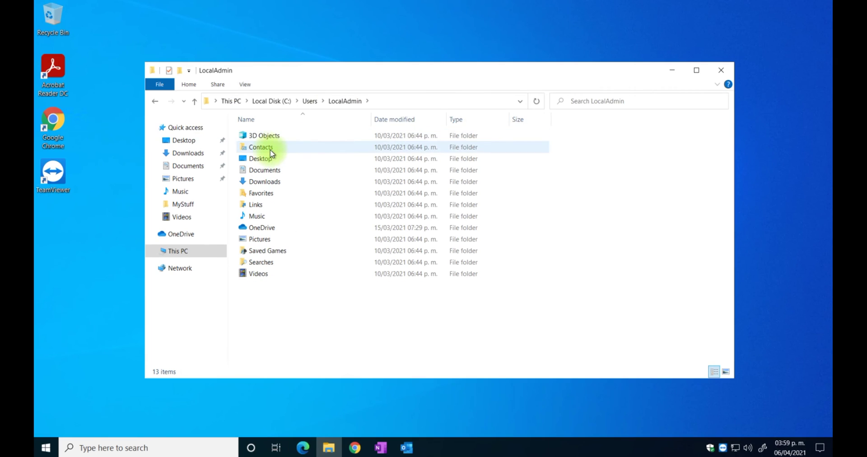
pyautogui.click(244, 85)
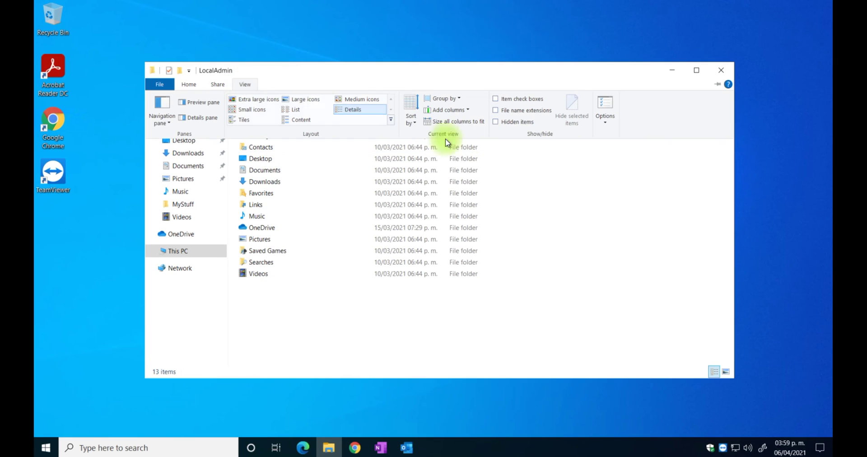
pyautogui.click(495, 123)
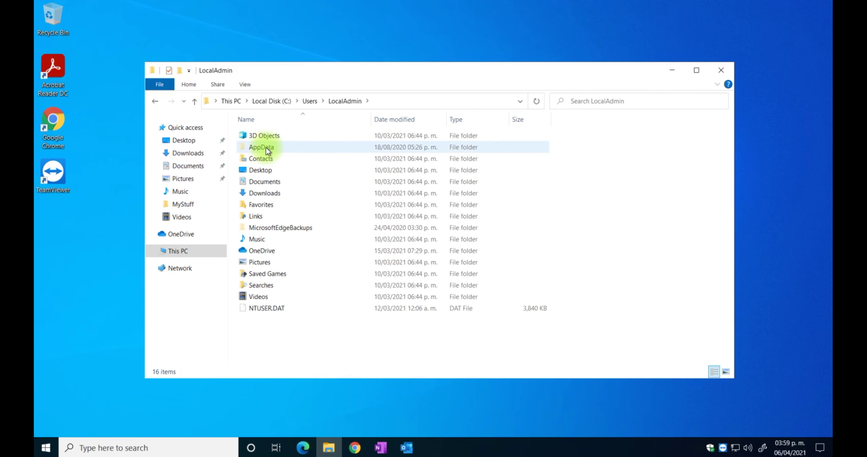
pyautogui.doubleClick(267, 149)
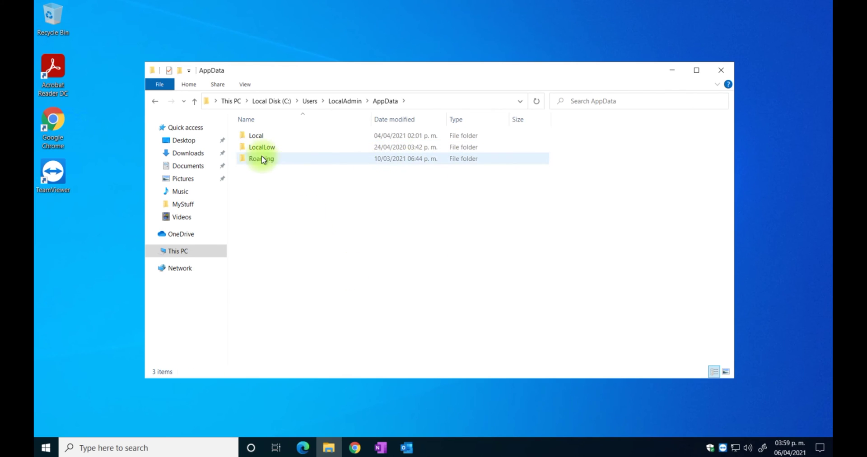
# Navigate into AppData\Local\Microsoft\Outlook
pyautogui.click(259, 136)
pyautogui.doubleClick(258, 136)
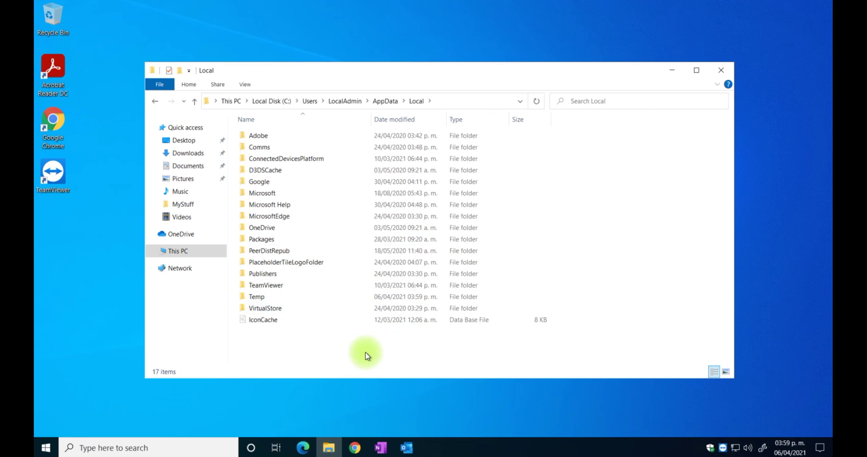
pyautogui.click(272, 194)
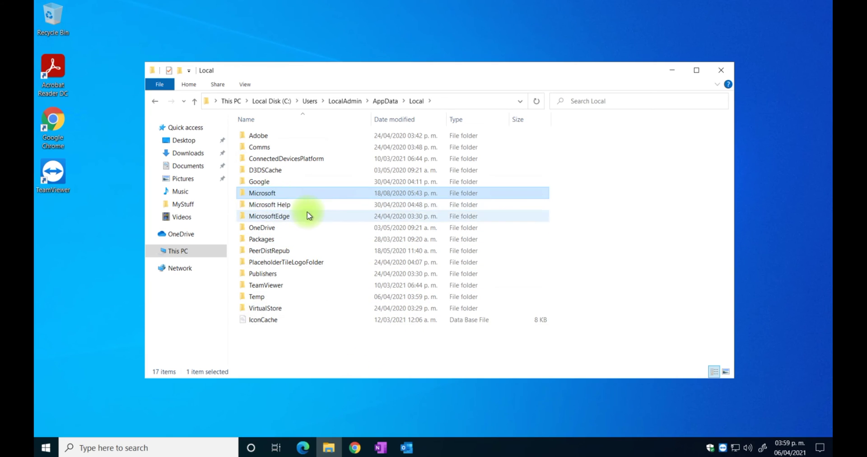
pyautogui.click(265, 197)
pyautogui.doubleClick(264, 198)
pyautogui.scroll(-1, 285, 312)
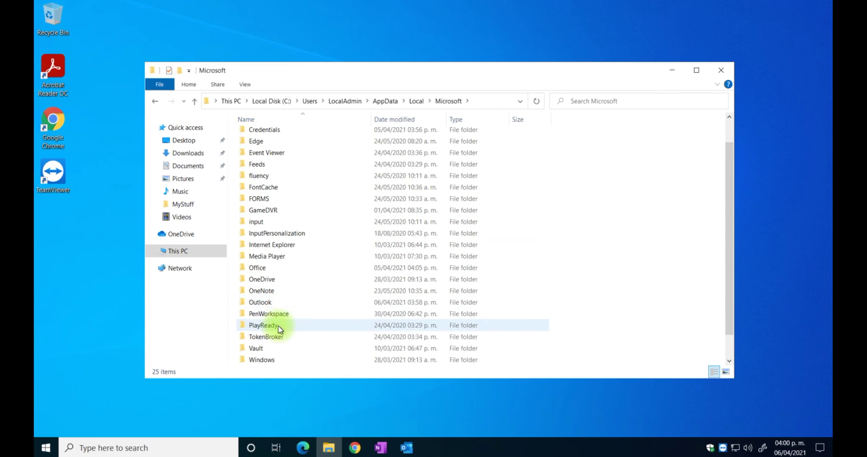
pyautogui.doubleClick(264, 302)
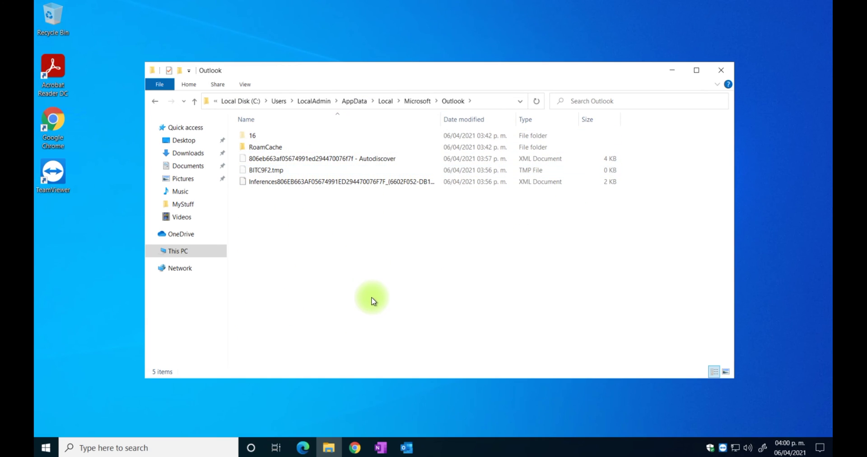
# Delete all five items in the Outlook data folder and close Explorer
pyautogui.hotkey('ctrl', 'a')
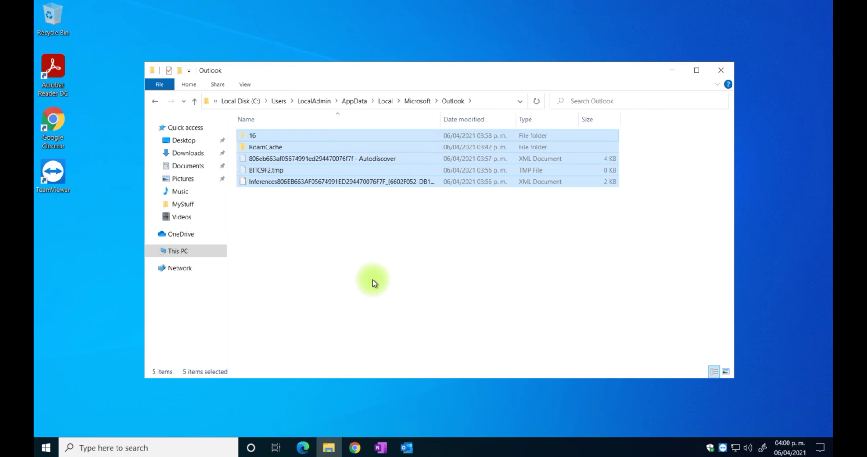
pyautogui.click(420, 273)
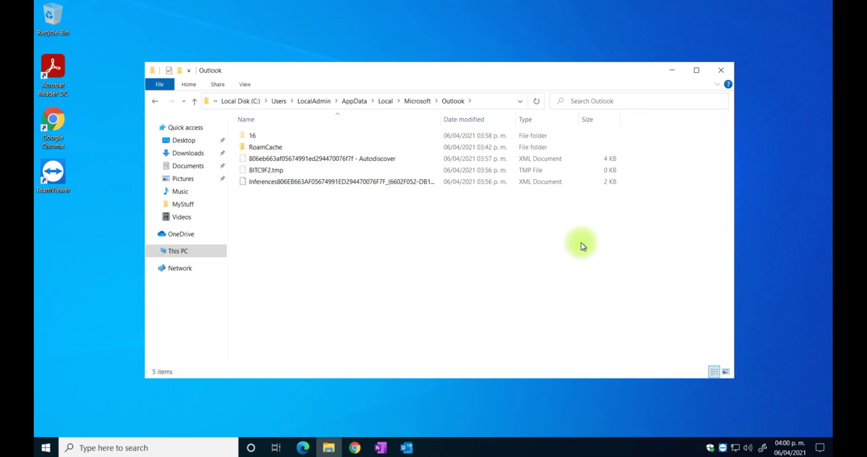
pyautogui.moveTo(574, 241); pyautogui.dragTo(251, 129)
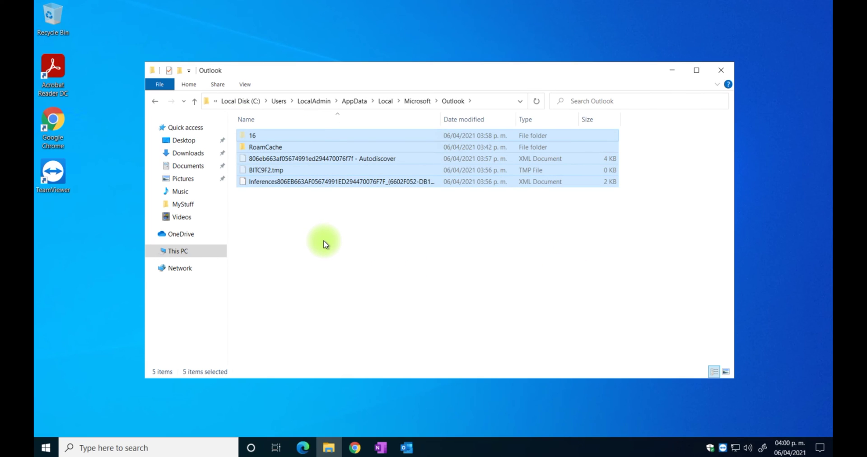
pyautogui.press('Delete')
pyautogui.hotkey('alt', 'F4')
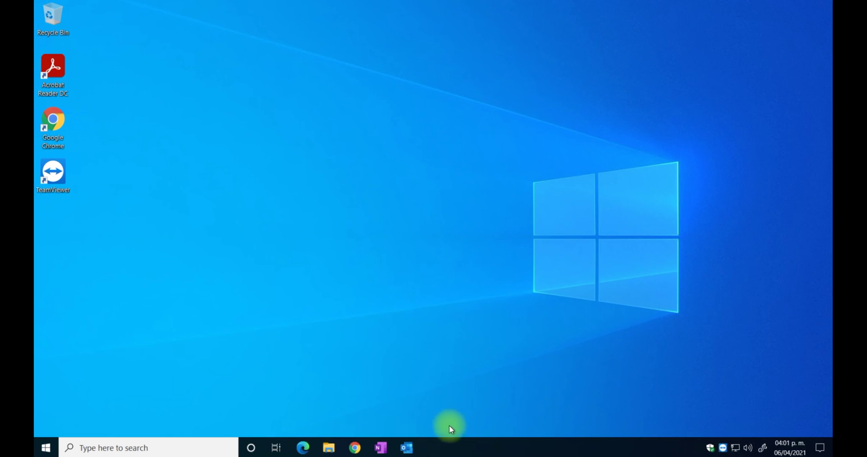
# Relaunch Outlook and create a new profile named Outlook-1
pyautogui.click(407, 448)
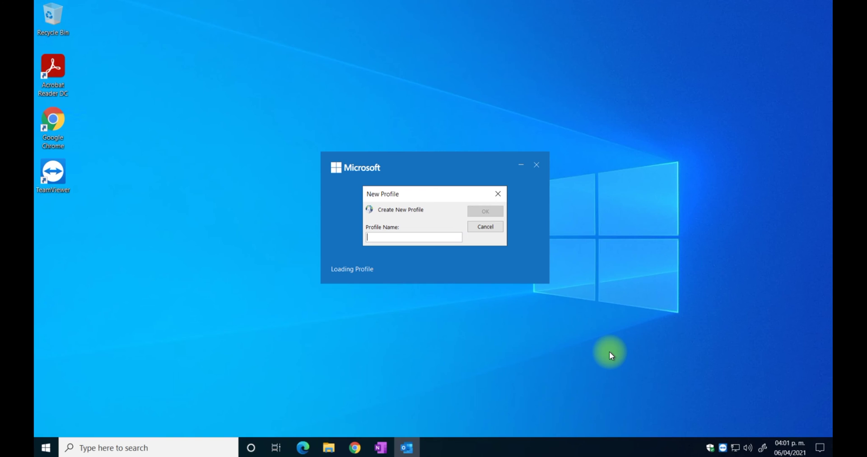
pyautogui.write('Outlook')
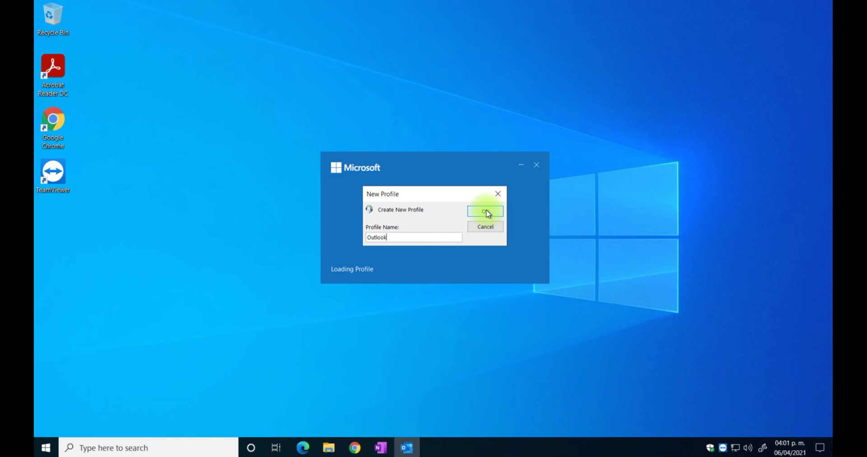
pyautogui.write('-1')
pyautogui.click(496, 215)
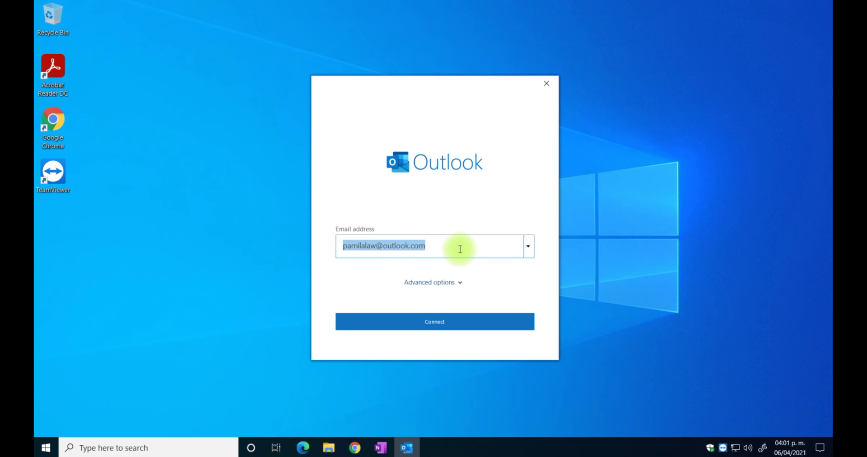
# Add the Outlook.com account by pasting its e-mail address, then finish and start Outlook
pyautogui.press('BackSpace')
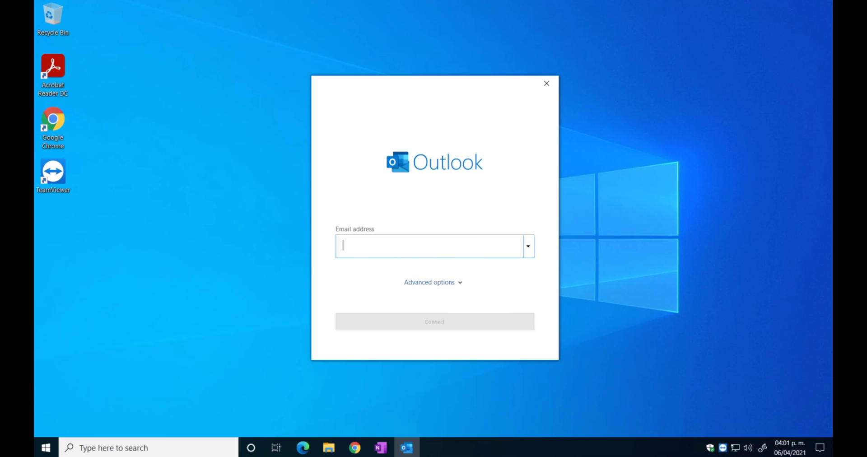
pyautogui.hotkey('ctrl', 'v')
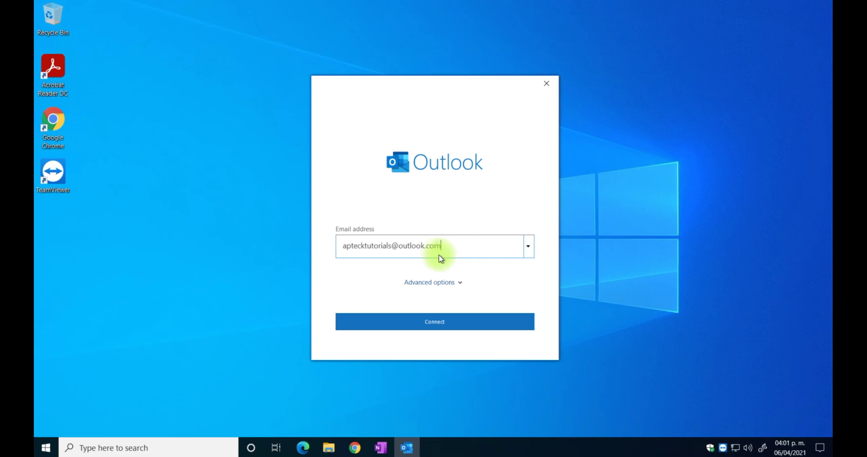
pyautogui.click(427, 322)
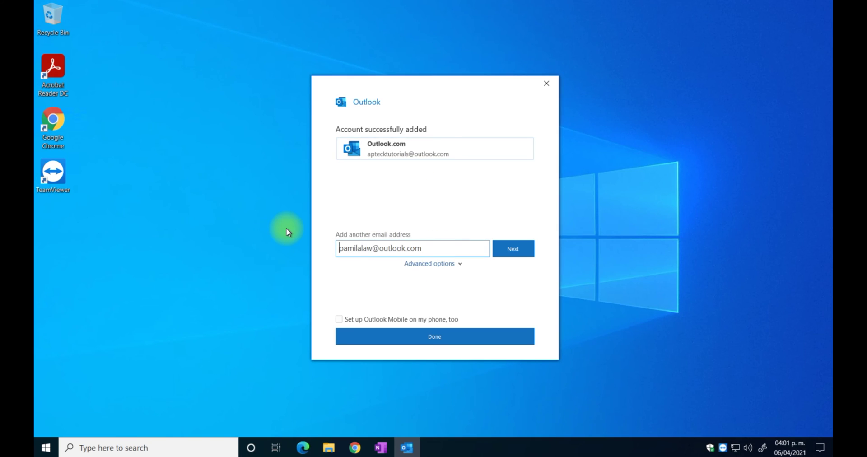
pyautogui.press('BackSpace')
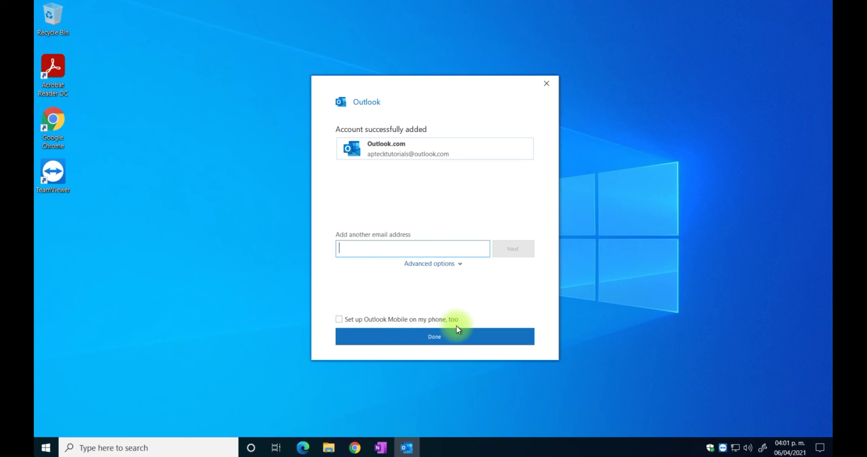
pyautogui.click(427, 236)
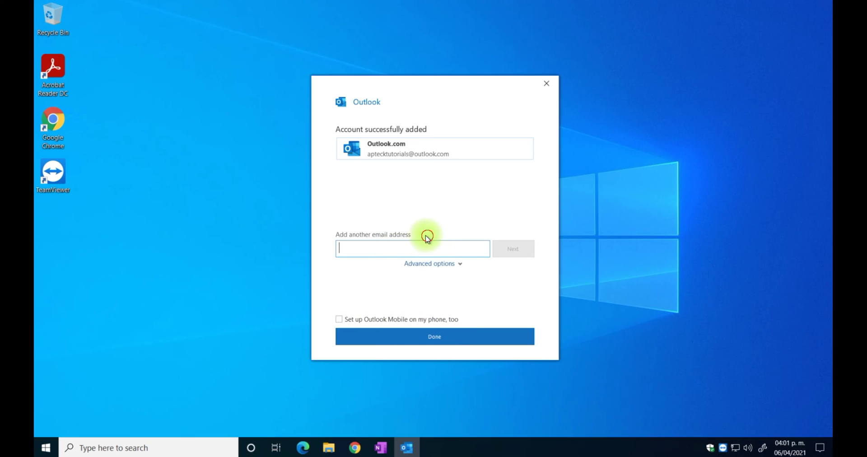
pyautogui.click(440, 338)
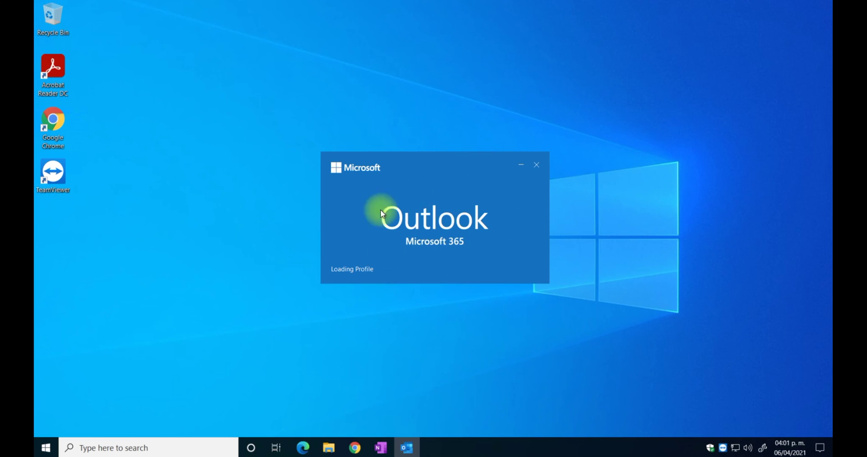
# Dismiss the subscription warning bar and widen the message list toward the reading pane
pyautogui.click(364, 450)
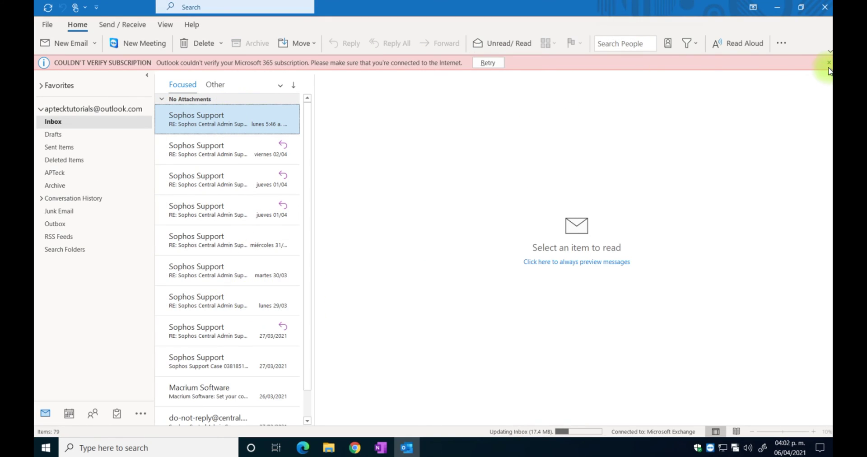
pyautogui.click(829, 64)
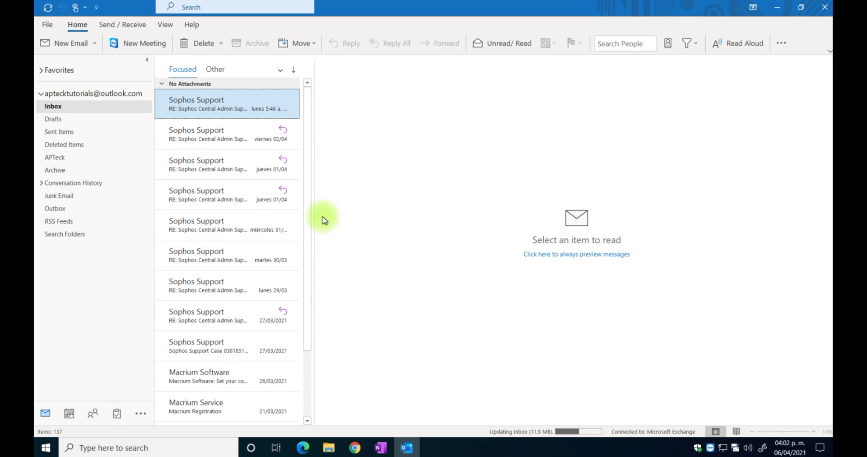
pyautogui.click(417, 448)
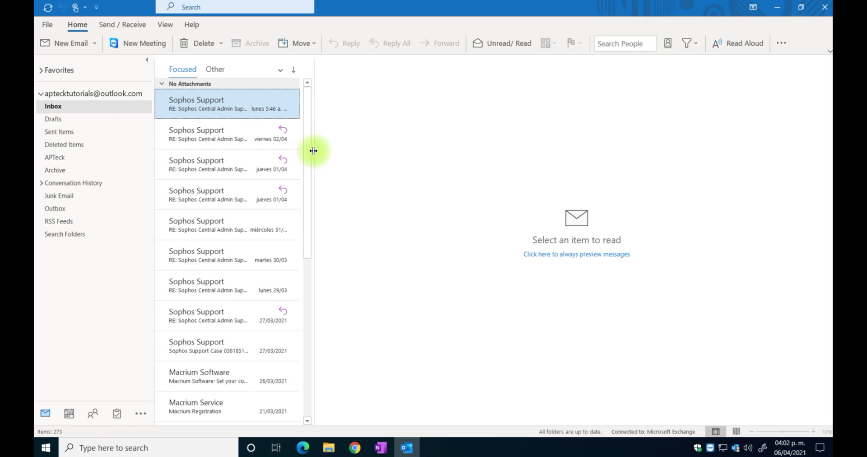
pyautogui.moveTo(315, 152); pyautogui.dragTo(374, 154)
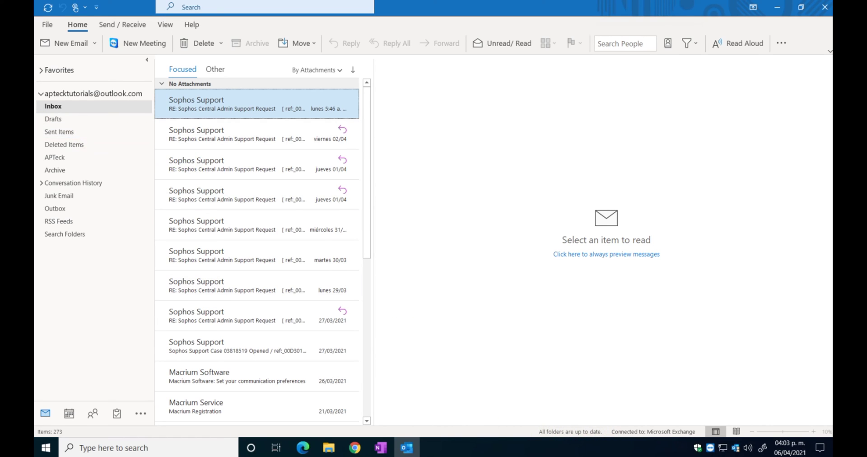
# Check Drafts and other folders, then return to the Inbox showing 273 items
pyautogui.click(59, 121)
pyautogui.click(63, 132)
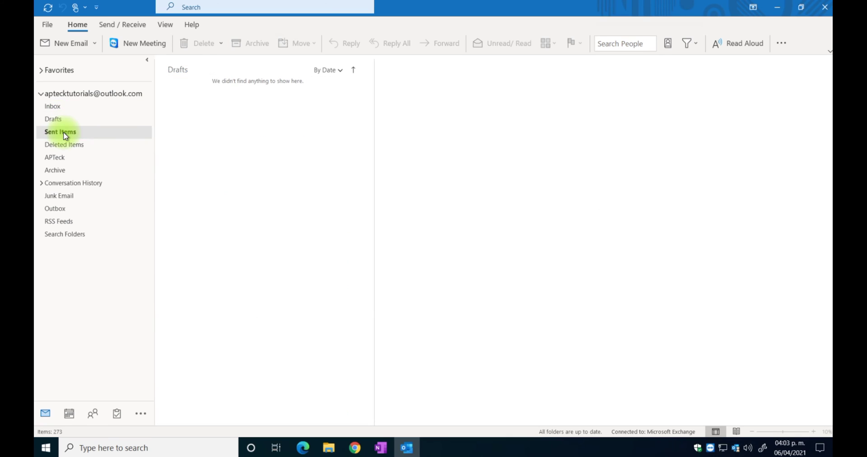
pyautogui.click(52, 107)
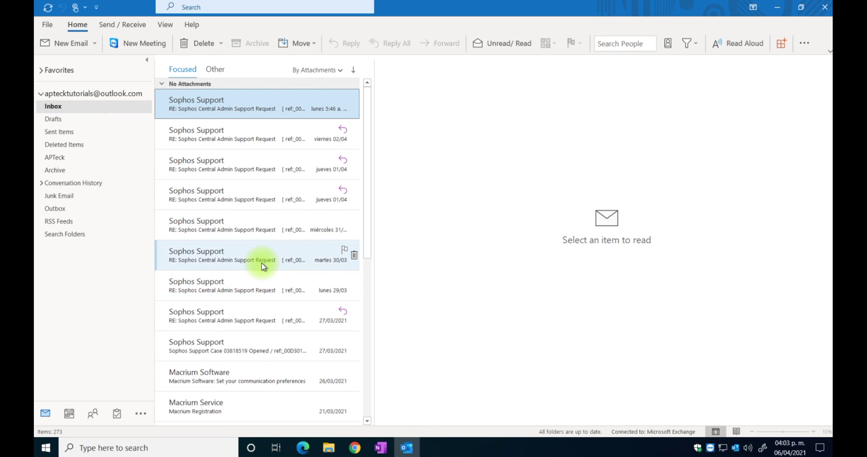
# Minimize Outlook and open File Explorer on This PC
pyautogui.click(322, 440)
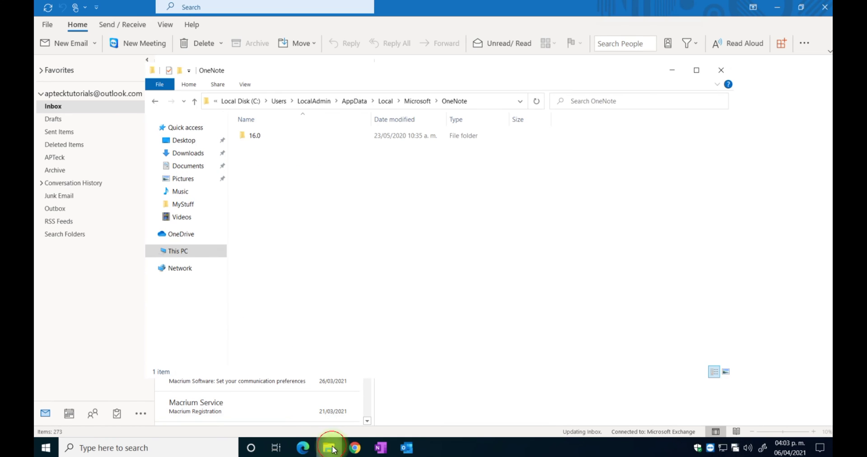
pyautogui.click(782, 4)
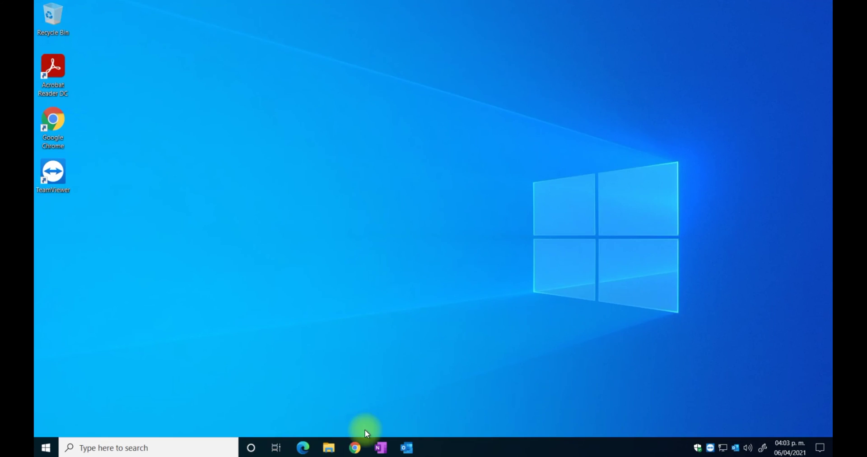
pyautogui.click(329, 449)
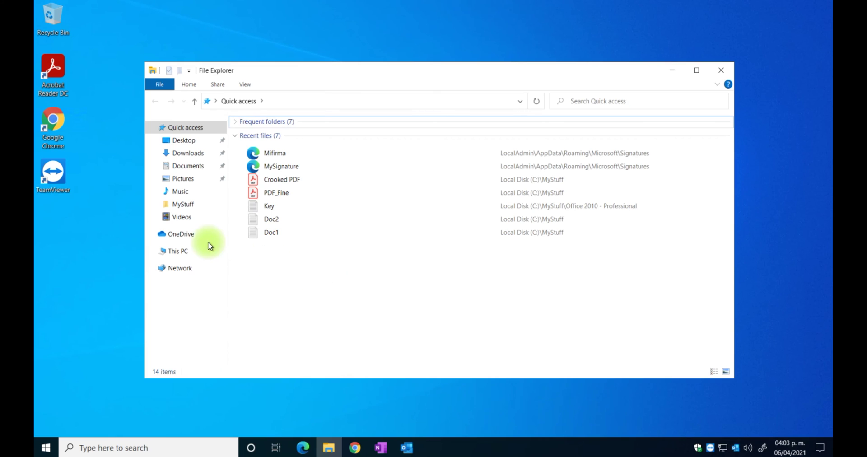
pyautogui.click(181, 260)
# Navigate through C:\Users\LocalAdmin\AppData\Local into the Microsoft folder
pyautogui.doubleClick(425, 149)
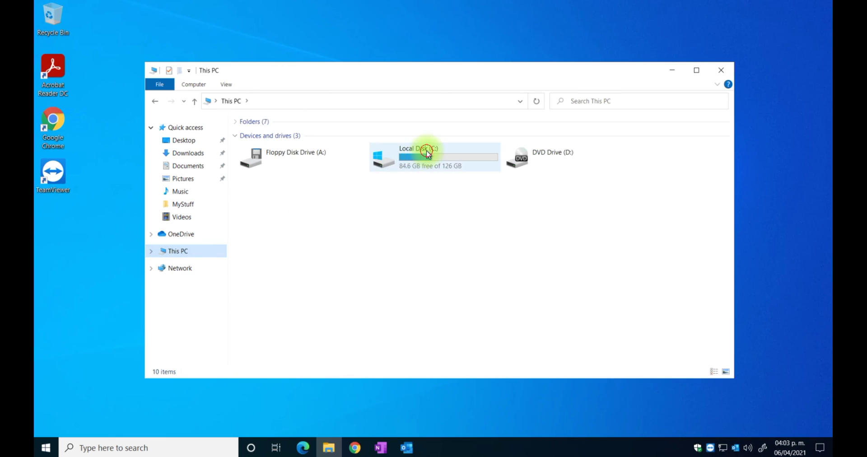
pyautogui.doubleClick(262, 228)
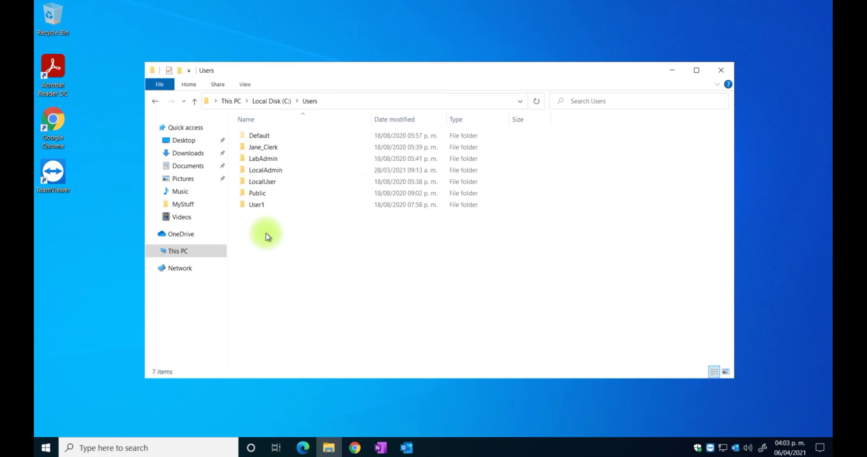
pyautogui.doubleClick(280, 172)
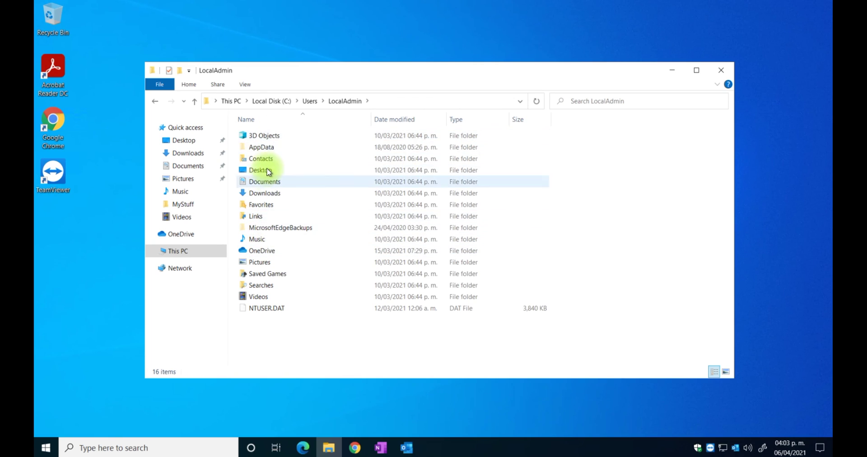
pyautogui.doubleClick(268, 147)
pyautogui.doubleClick(267, 136)
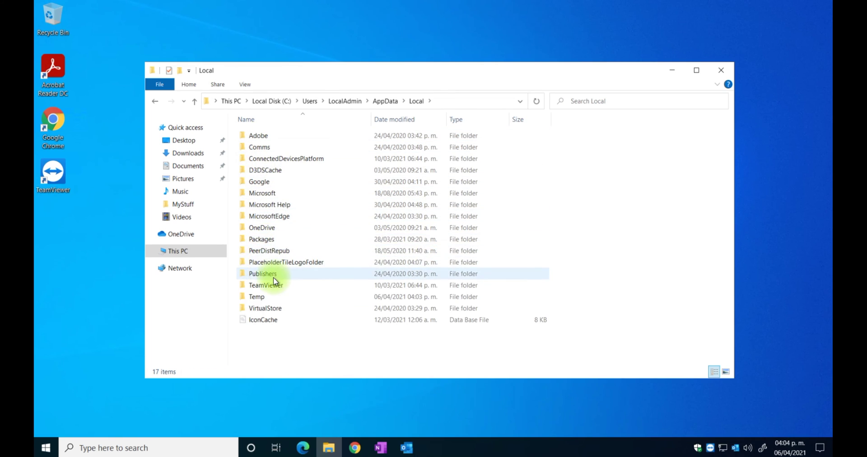
pyautogui.doubleClick(267, 193)
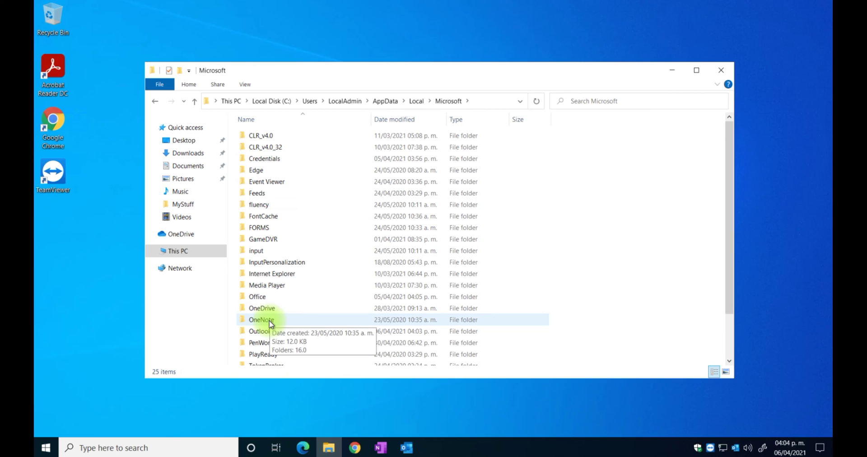
# Open the Outlook folder and inspect the fresh Outlook data file
pyautogui.doubleClick(266, 309)
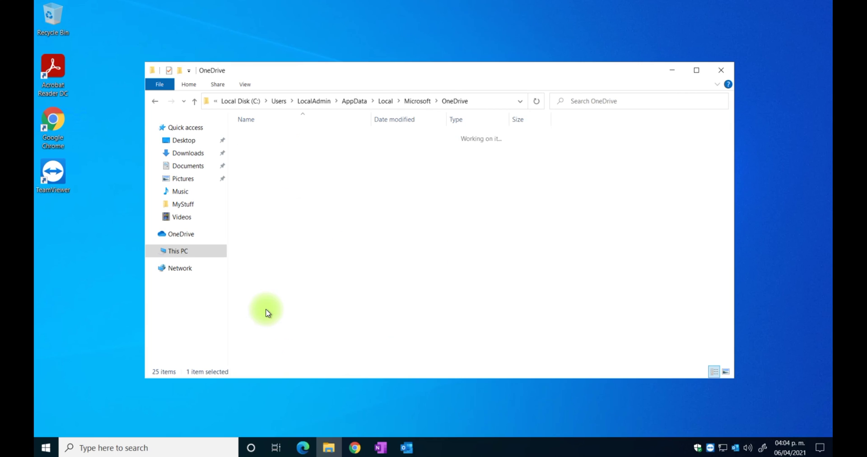
pyautogui.click(155, 103)
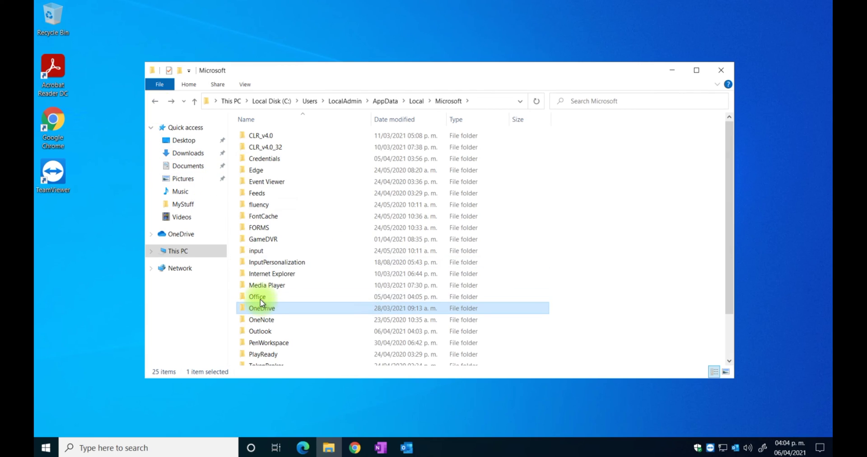
pyautogui.scroll(-1, 287, 271)
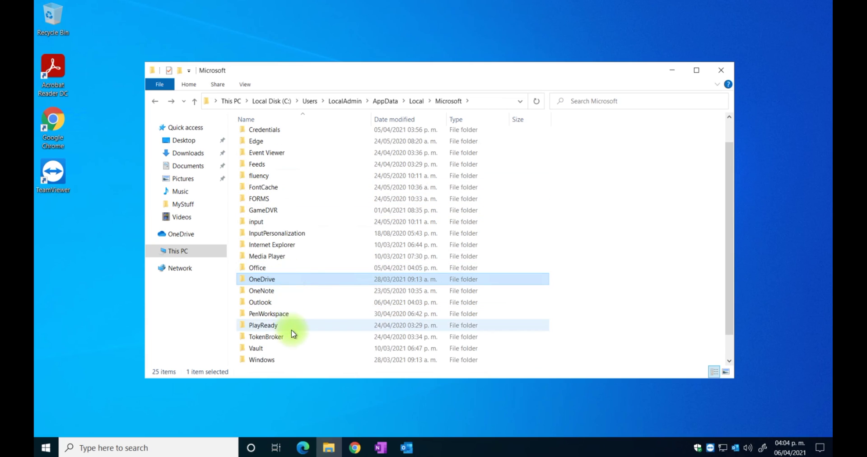
pyautogui.doubleClick(265, 309)
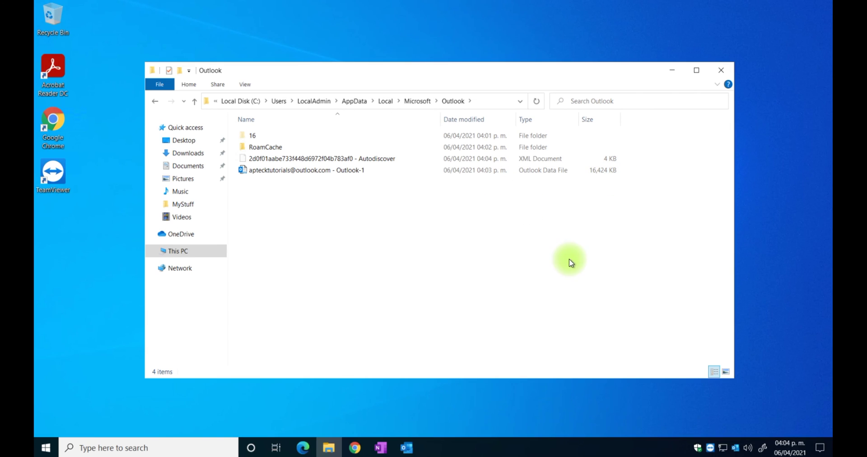
pyautogui.click(307, 170)
pyautogui.click(316, 207)
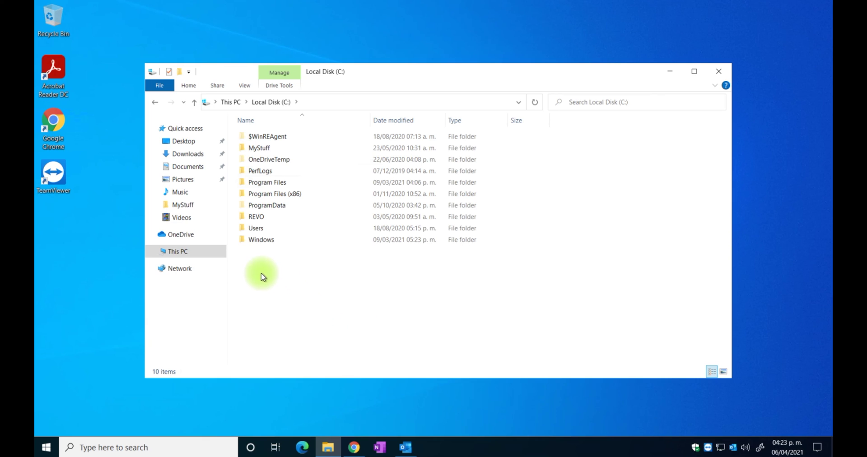
# Turn off Hidden items, then confirm Users\LocalAdmin no longer shows AppData
pyautogui.click(243, 86)
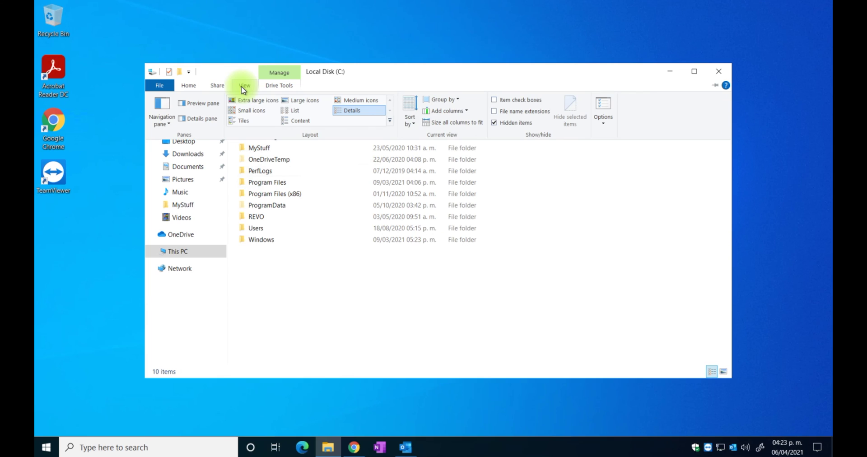
pyautogui.click(495, 124)
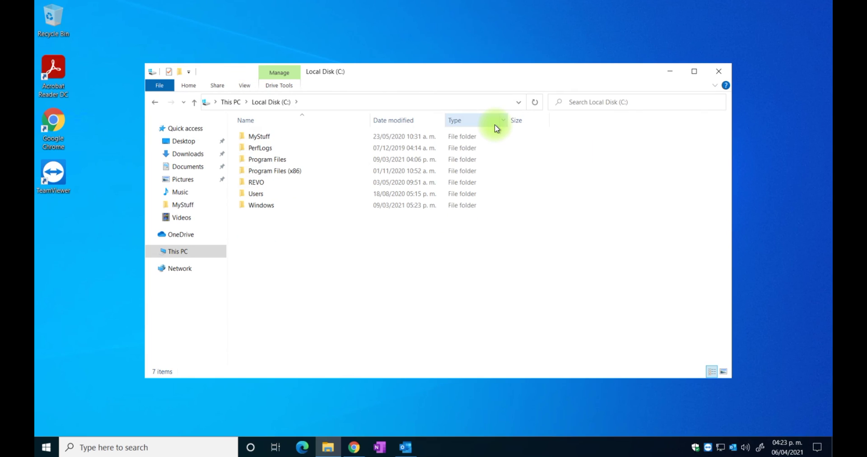
pyautogui.doubleClick(255, 193)
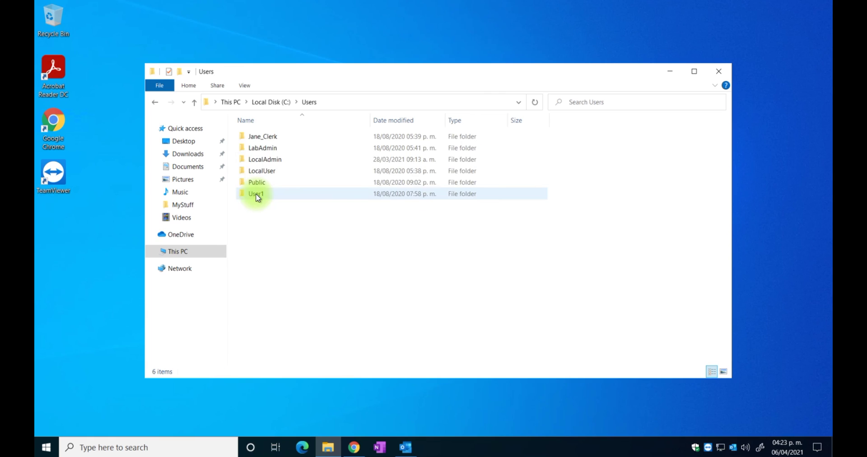
pyautogui.doubleClick(262, 171)
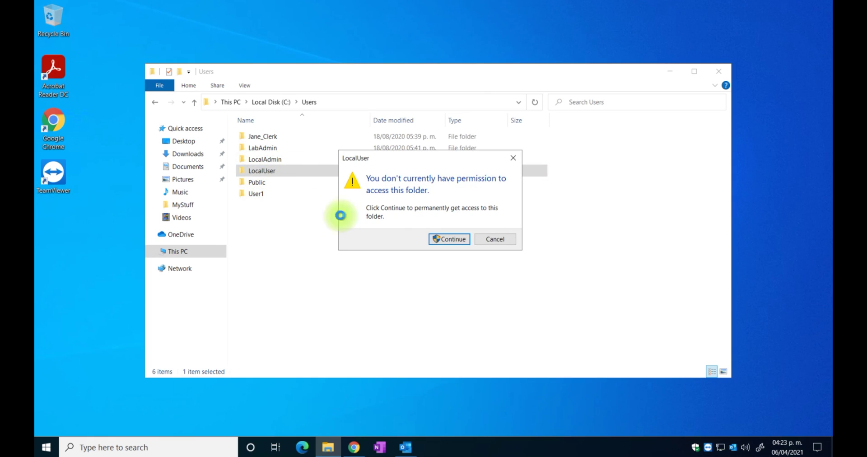
pyautogui.click(510, 245)
pyautogui.doubleClick(270, 161)
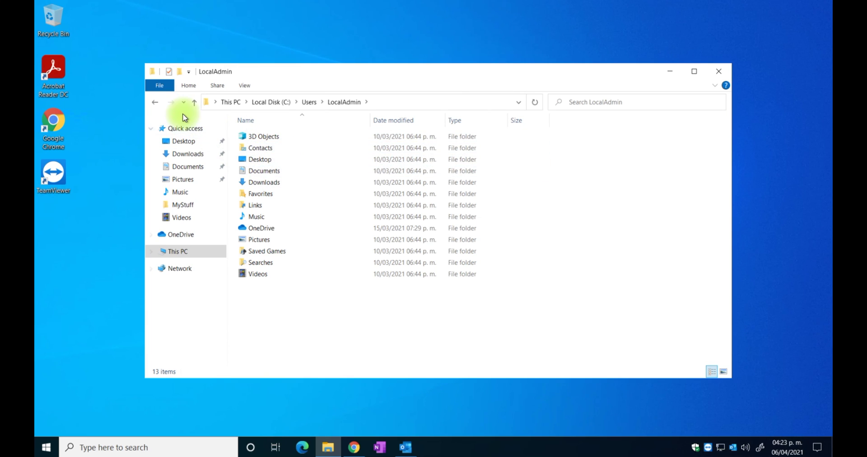
pyautogui.click(156, 103)
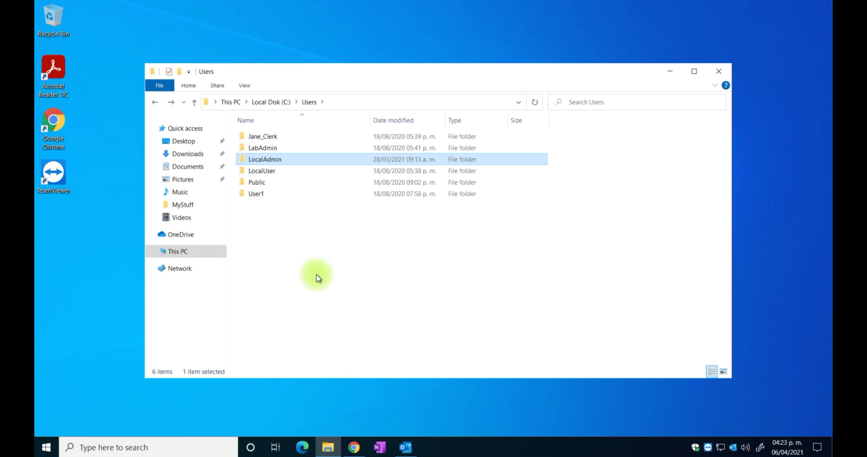
# Close the File Explorer window, leaving only the bare desktop
pyautogui.click(718, 71)
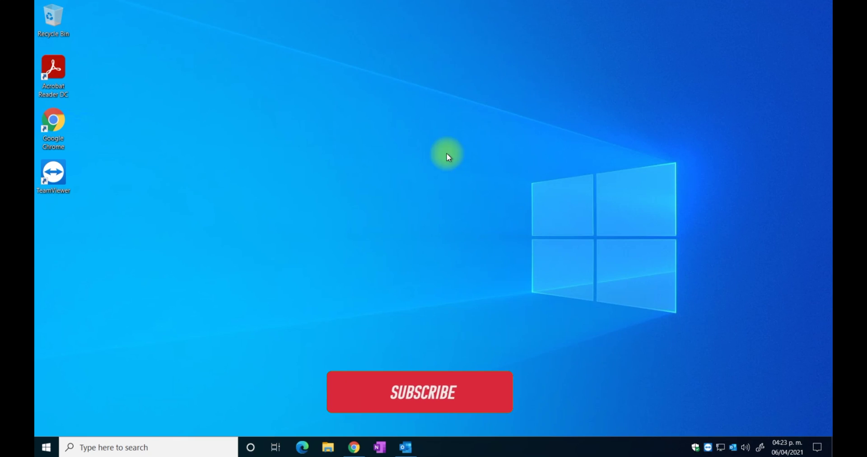